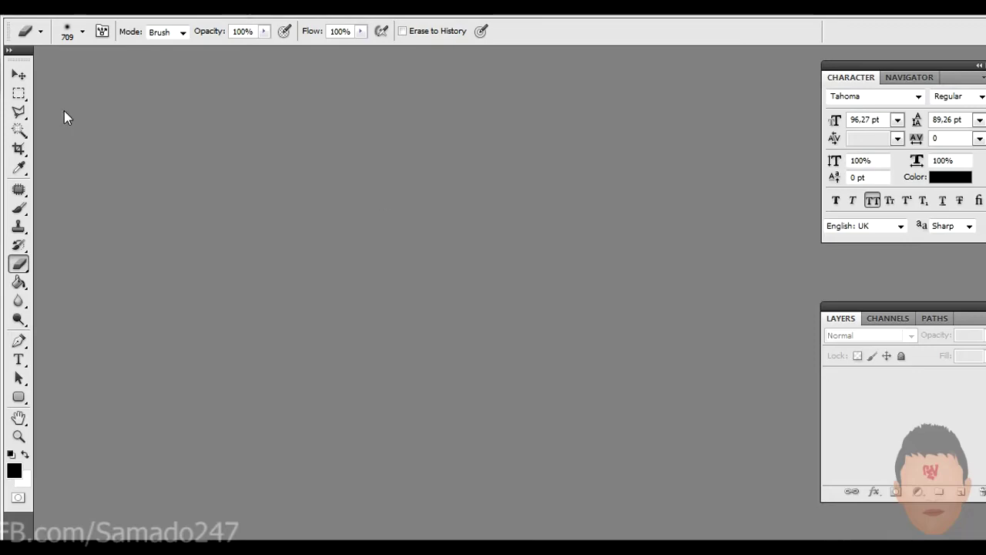
Create a new blank white document 600 × 600 pixels
{"action": "left_click", "coordinate": [49, 23]}
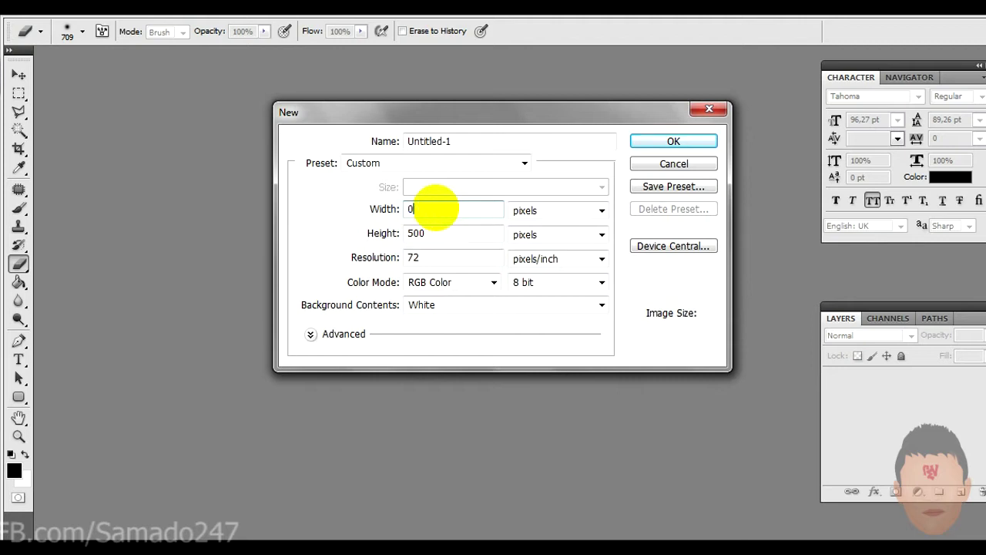
{"action": "type", "text": "600"}
{"action": "double_click", "coordinate": [435, 234]}
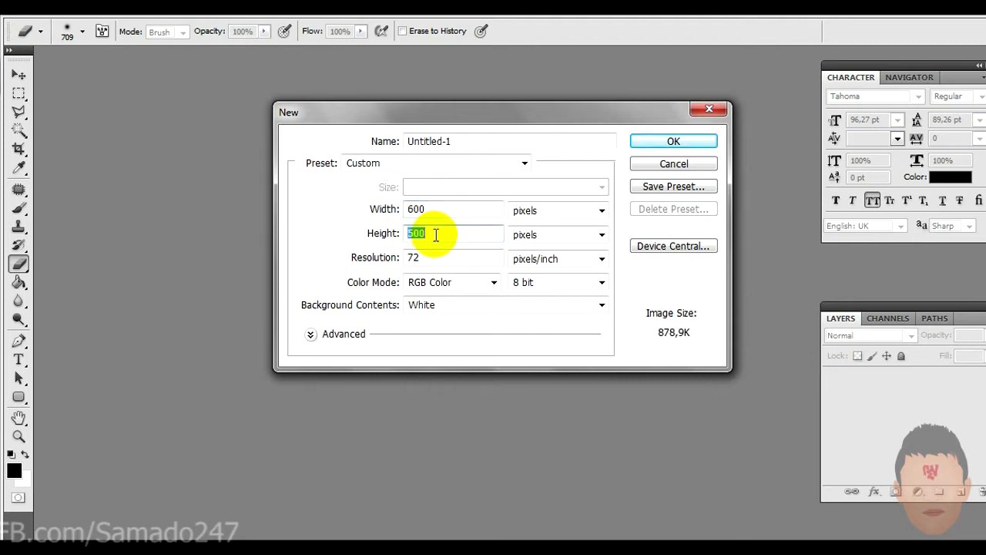
{"action": "type", "text": "60"}
{"action": "key", "text": "Return"}
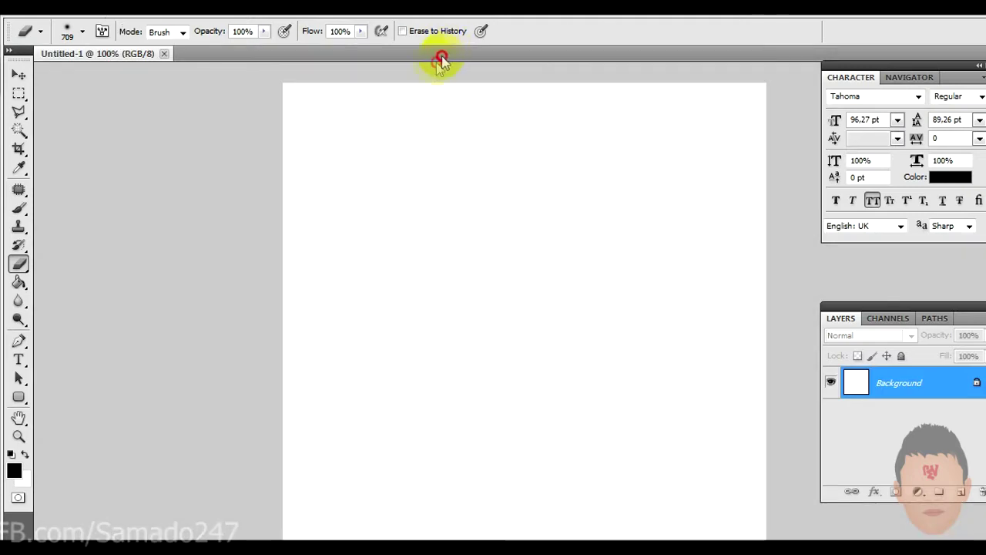
Float the document window and convert the locked Background into an editable Layer 0
{"action": "left_click_drag", "start_coordinate": [442, 61], "coordinate": [423, 72]}
{"action": "mouse_move", "coordinate": [363, 55]}
{"action": "left_mouse_down"}
{"action": "mouse_move", "coordinate": [480, 66]}
{"action": "mouse_move", "coordinate": [493, 77]}
{"action": "left_mouse_up"}
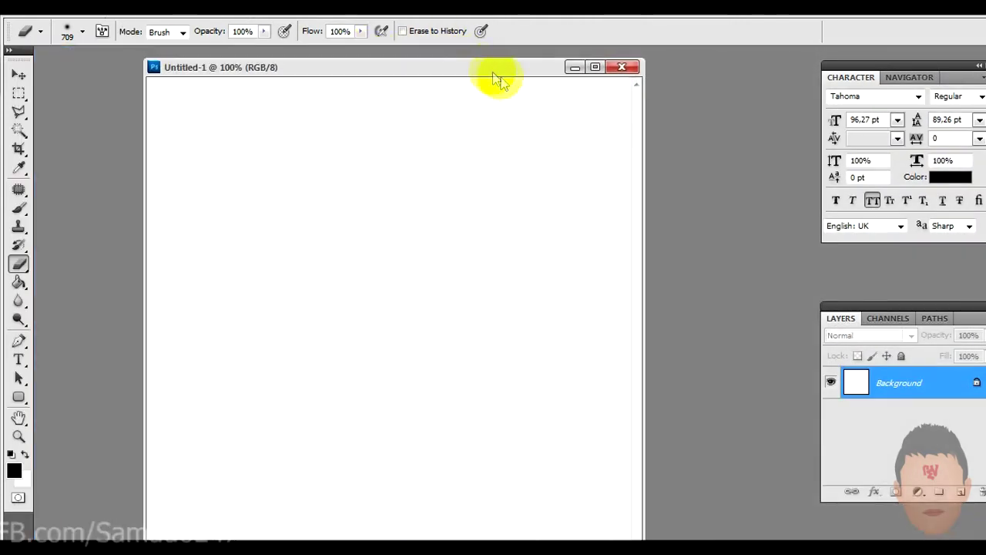
{"action": "double_click", "coordinate": [968, 385]}
{"action": "key", "text": "Return"}
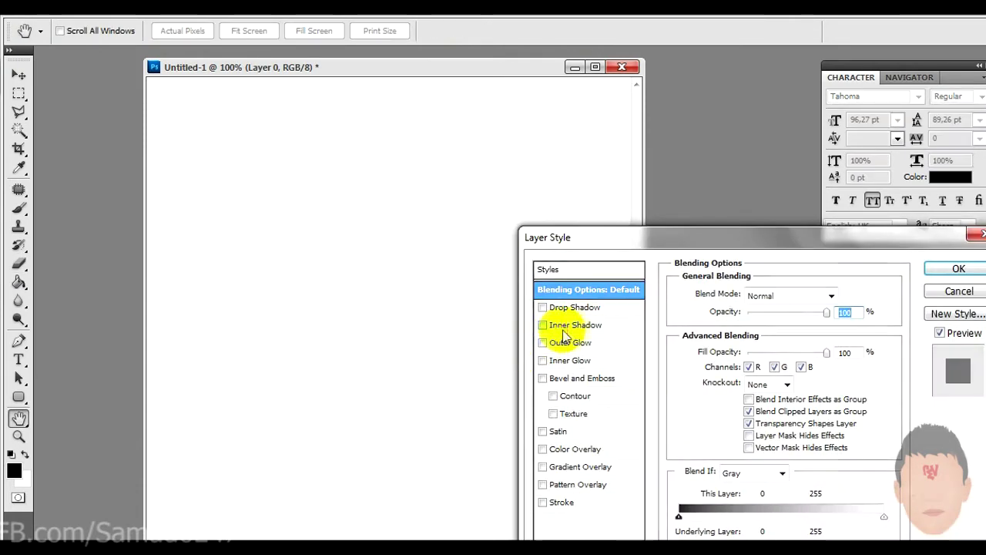
Give Layer 0 a 250 px inner shadow at distance 0 and a faint 150-scale gradient overlay
{"action": "left_click", "coordinate": [543, 325]}
{"action": "left_click", "coordinate": [727, 361]}
{"action": "left_click_drag", "start_coordinate": [736, 393], "coordinate": [907, 399]}
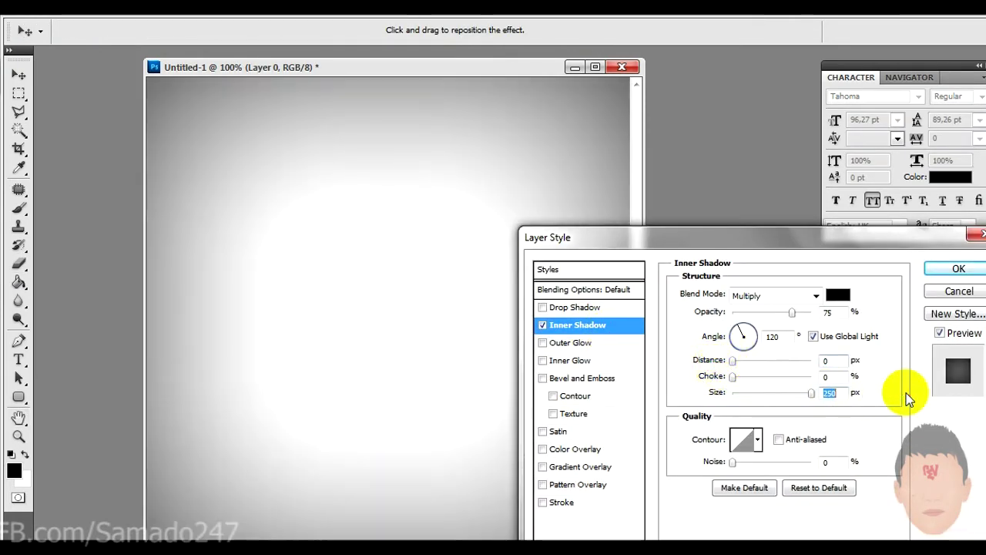
{"action": "left_click", "coordinate": [583, 466]}
{"action": "left_click_drag", "start_coordinate": [781, 399], "coordinate": [810, 398]}
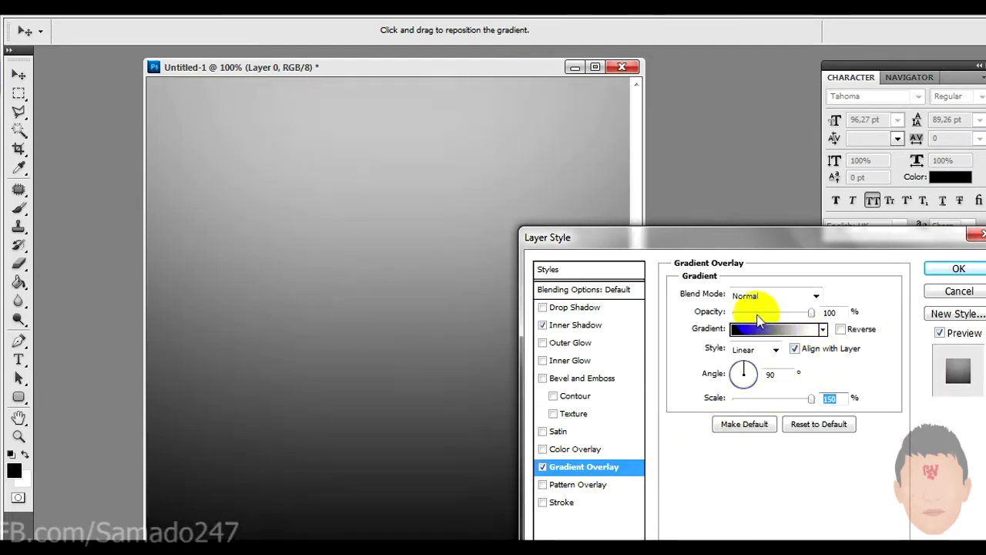
{"action": "left_click_drag", "start_coordinate": [811, 312], "coordinate": [755, 314]}
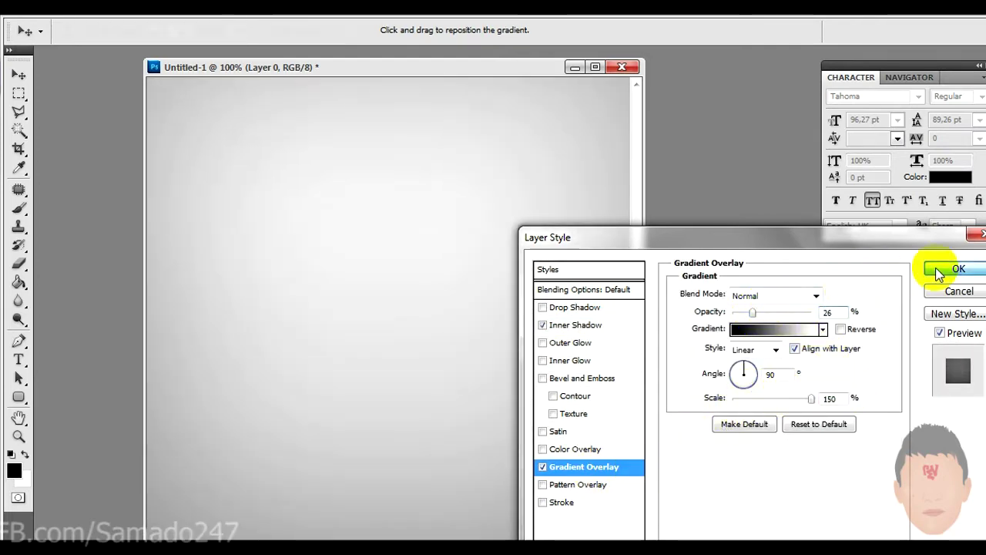
{"action": "left_click", "coordinate": [952, 268]}
{"action": "key", "text": "e"}
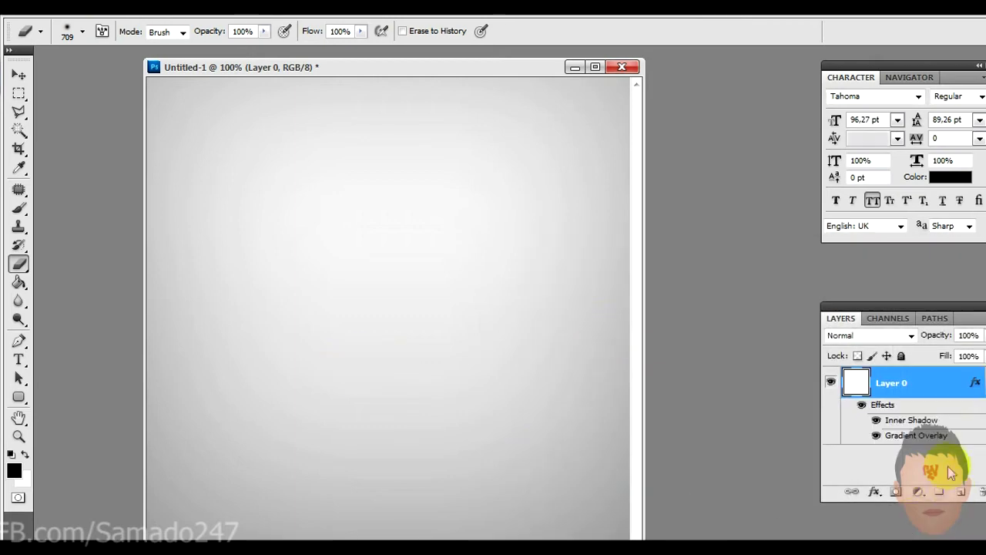
{"action": "left_click_drag", "start_coordinate": [920, 310], "coordinate": [886, 310]}
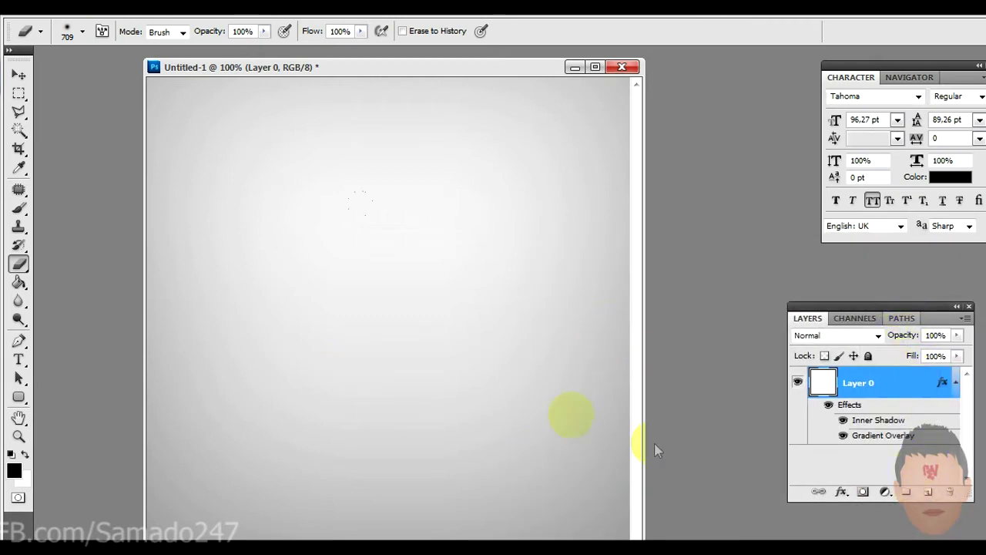
Type ACMILAN at the canvas centre, correcting the initial typo
{"action": "left_click", "coordinate": [18, 359]}
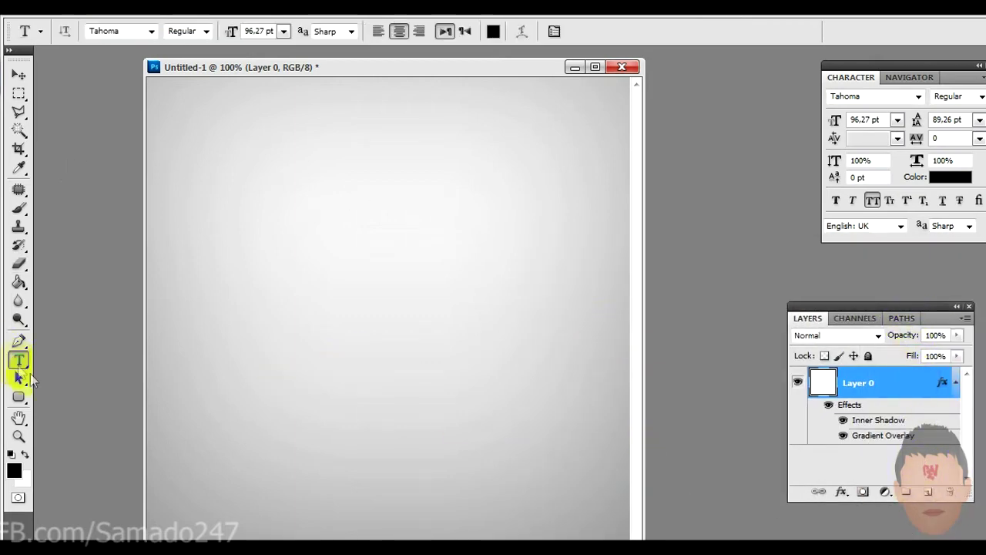
{"action": "left_click", "coordinate": [381, 358]}
{"action": "type", "text": "AMADF"}
{"action": "key", "text": "ctrl+a"}
{"action": "key", "text": "BackSpace"}
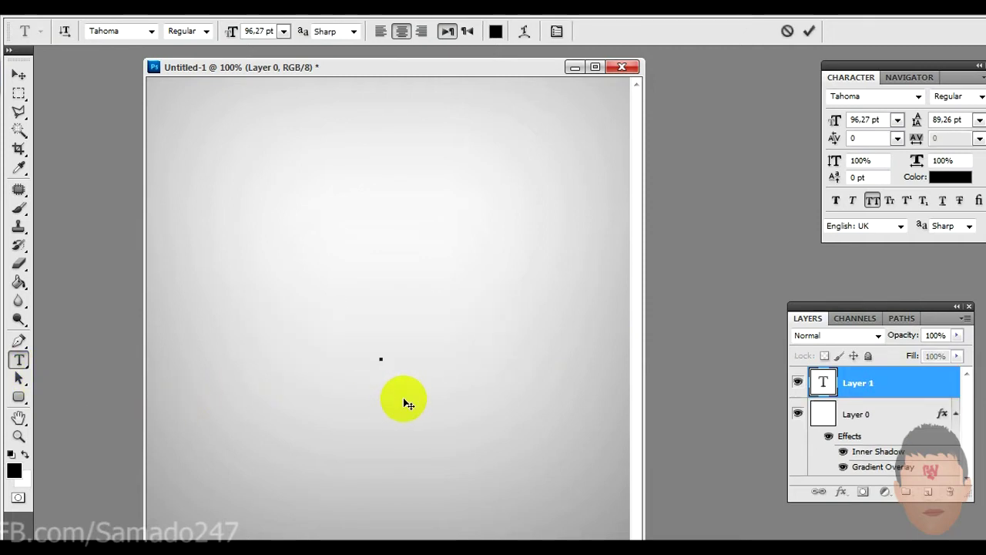
{"action": "type", "text": "CMILAN"}
Recolour the letters MILAN red and commit the text
{"action": "left_click_drag", "start_coordinate": [316, 331], "coordinate": [539, 339]}
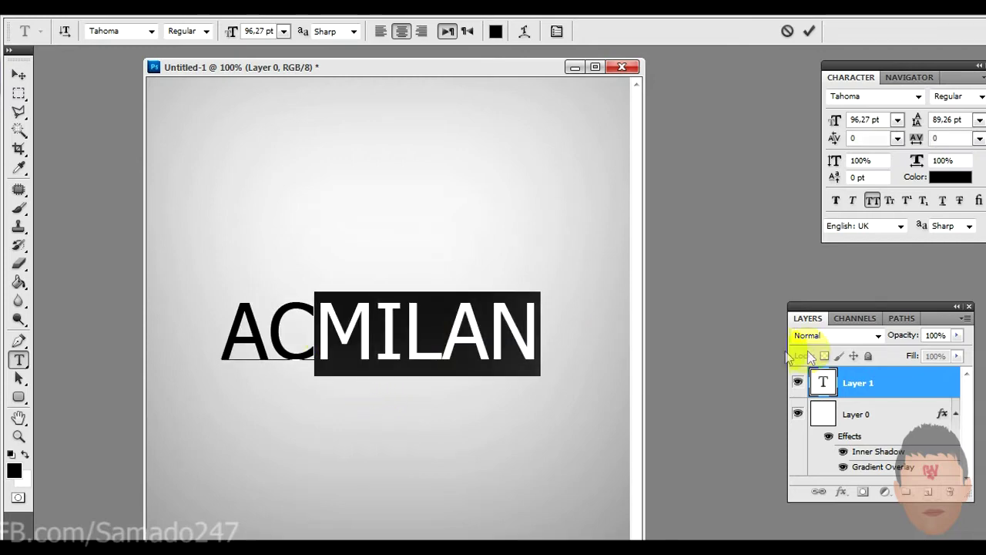
{"action": "left_click", "coordinate": [496, 31]}
{"action": "left_click_drag", "start_coordinate": [717, 456], "coordinate": [744, 373]}
{"action": "left_click", "coordinate": [881, 314]}
{"action": "left_click", "coordinate": [539, 343]}
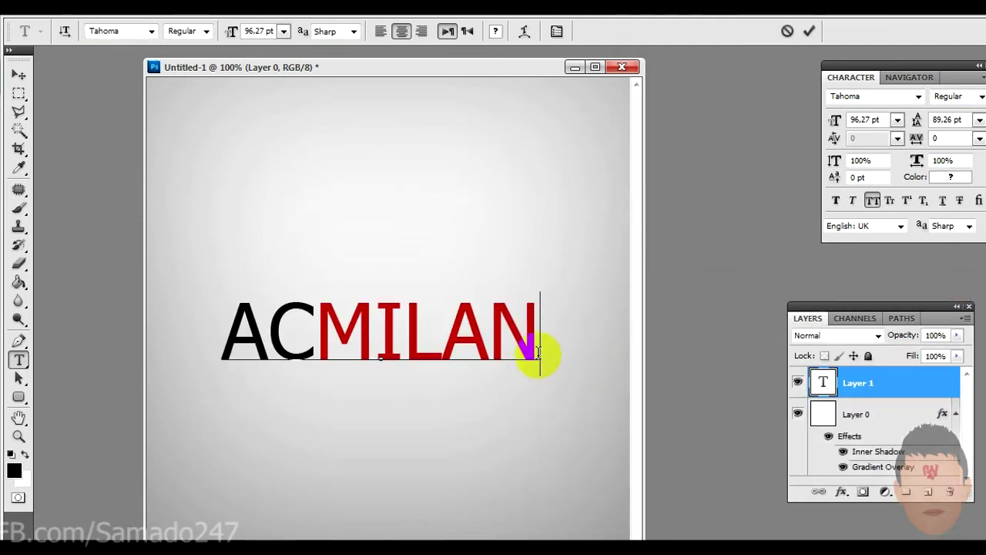
{"action": "left_click", "coordinate": [892, 393]}
Add a small, subtle drop shadow to the ACMILAN text layer
{"action": "double_click", "coordinate": [906, 393]}
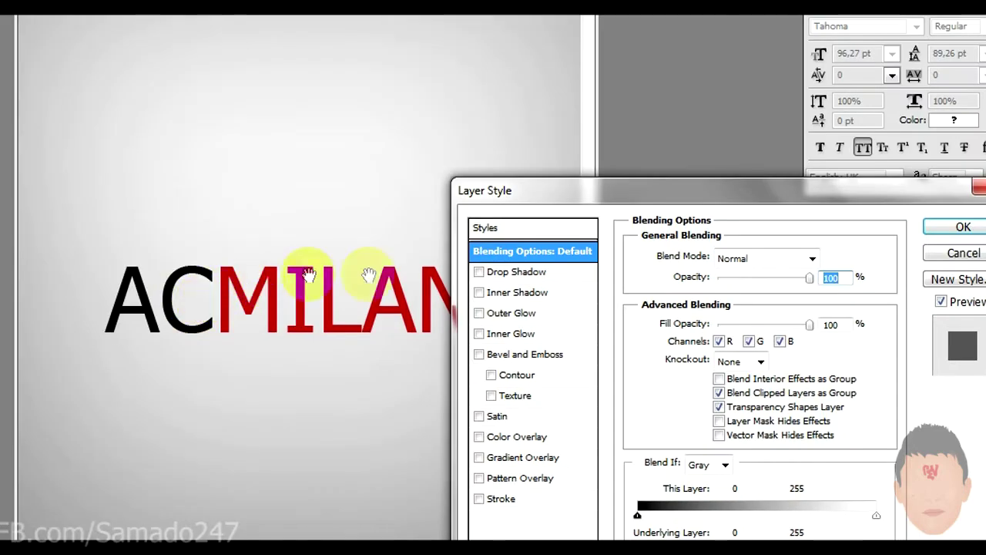
{"action": "left_click", "coordinate": [522, 295]}
{"action": "left_click", "coordinate": [479, 292]}
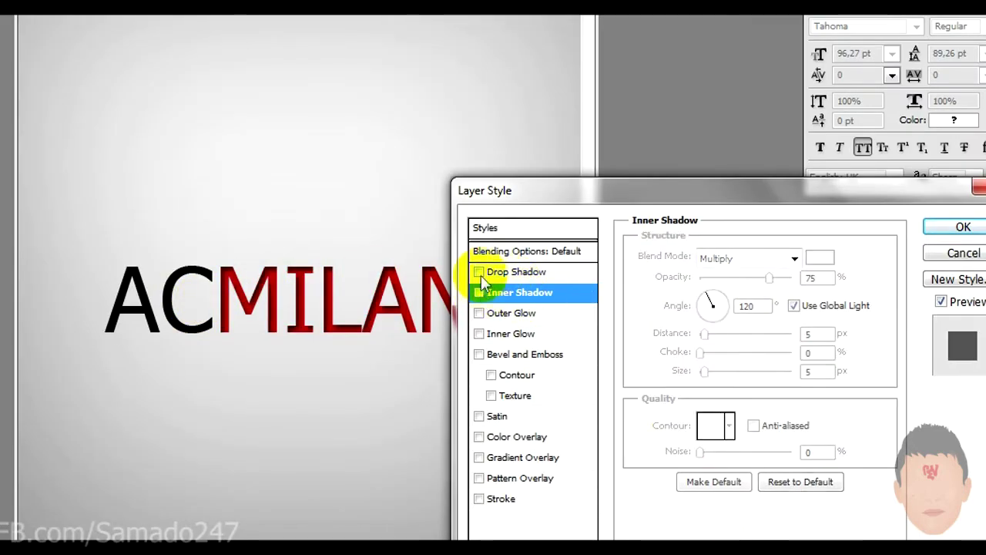
{"action": "left_click", "coordinate": [478, 271]}
{"action": "left_click", "coordinate": [555, 276]}
{"action": "left_click_drag", "start_coordinate": [704, 371], "coordinate": [702, 370]}
{"action": "left_click_drag", "start_coordinate": [724, 277], "coordinate": [714, 278]}
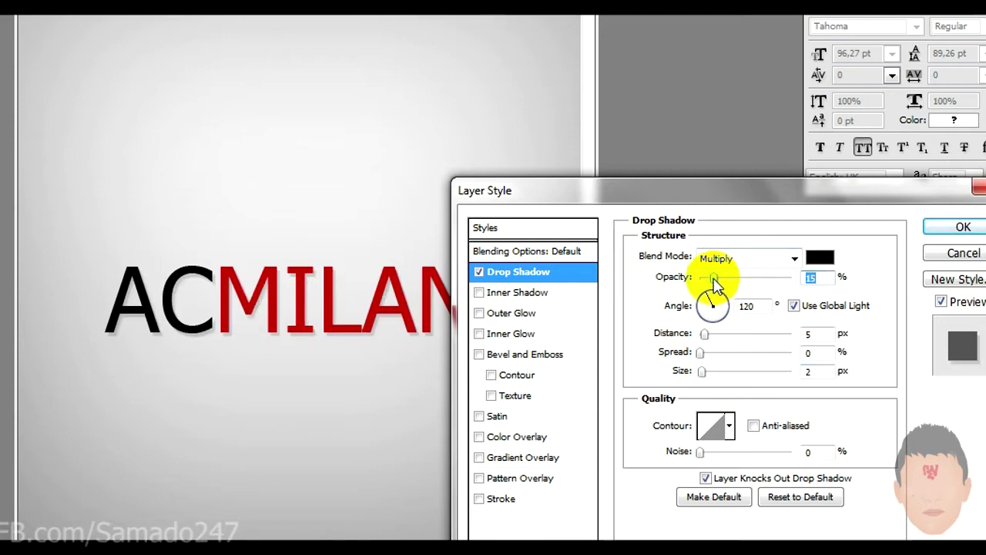
{"action": "left_click_drag", "start_coordinate": [704, 334], "coordinate": [704, 334]}
{"action": "mouse_move", "coordinate": [713, 277]}
{"action": "left_mouse_down"}
{"action": "mouse_move", "coordinate": [735, 277]}
{"action": "mouse_move", "coordinate": [723, 280]}
{"action": "left_mouse_up"}
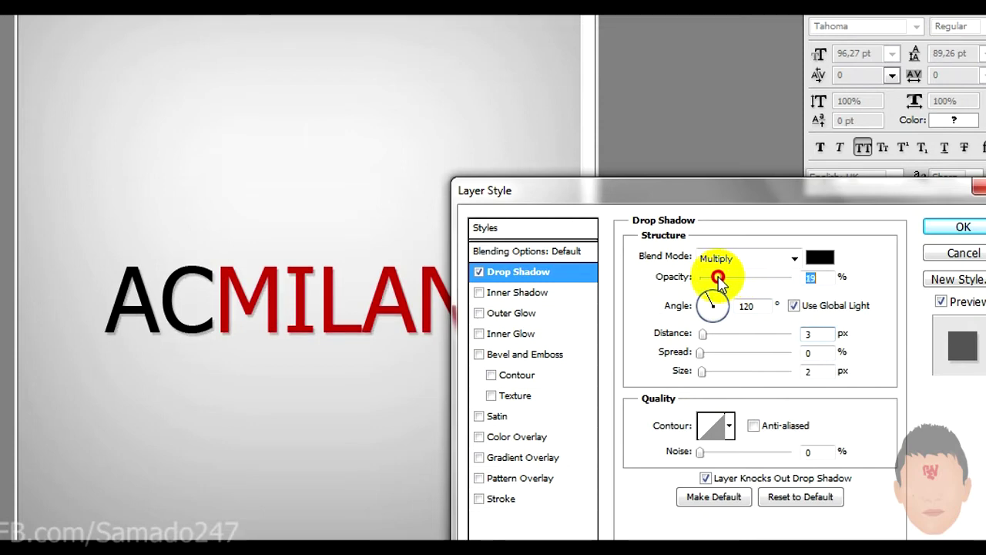
Add a 150-scale Soft Light gradient overlay at 39% opacity
{"action": "left_click", "coordinate": [494, 459]}
{"action": "left_click_drag", "start_coordinate": [759, 378], "coordinate": [798, 377]}
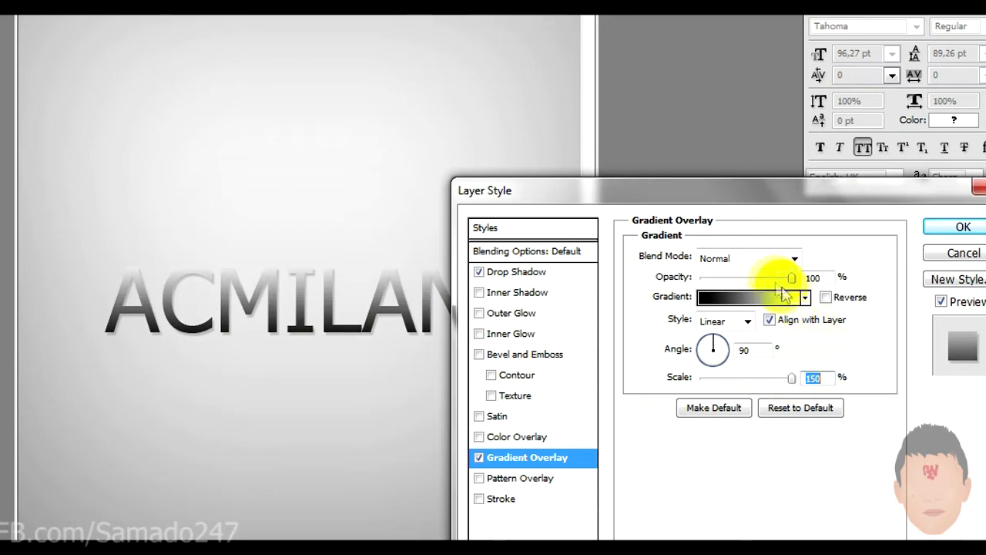
{"action": "left_click", "coordinate": [770, 259]}
{"action": "left_click", "coordinate": [752, 153]}
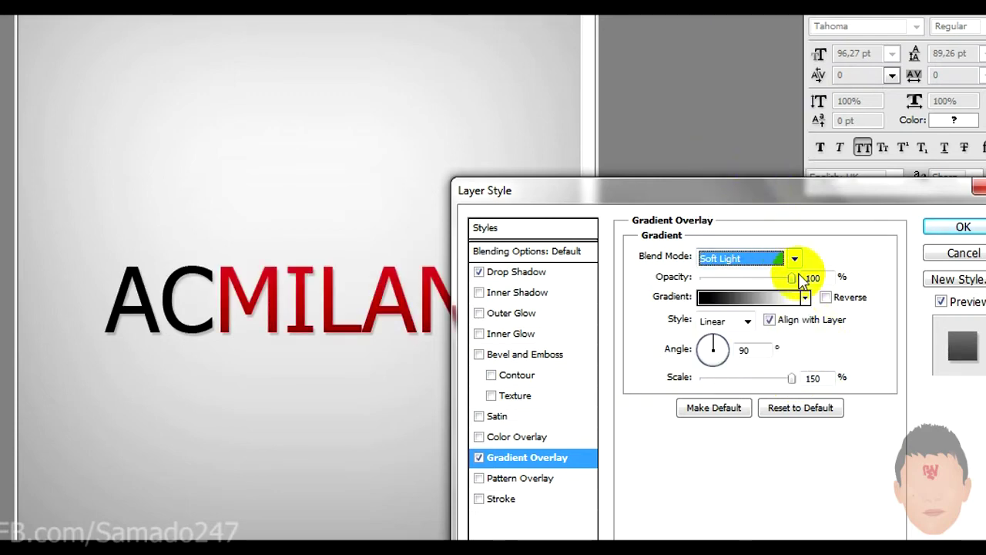
{"action": "left_click", "coordinate": [716, 302]}
{"action": "left_click", "coordinate": [736, 277]}
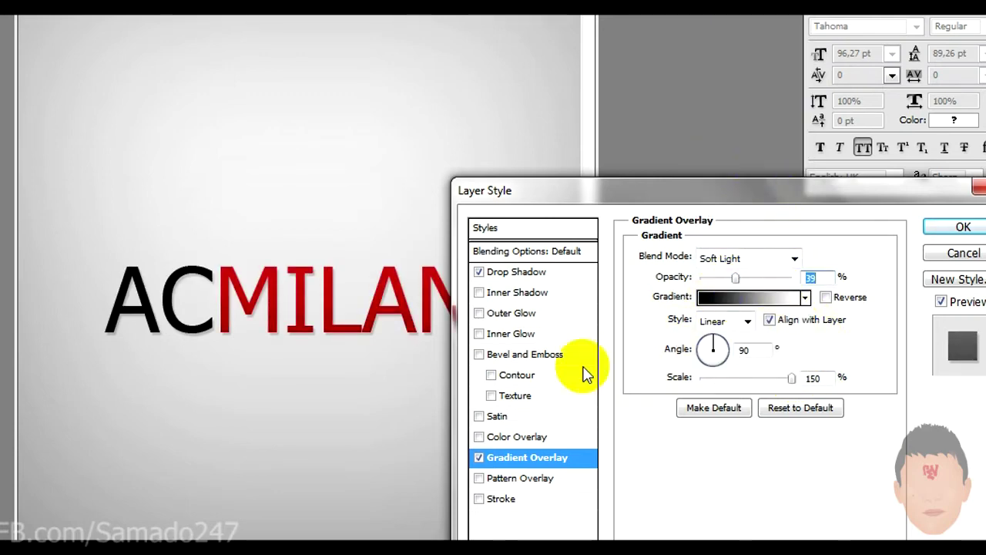
Add an inner shadow with distance 0 and size 13
{"action": "left_click", "coordinate": [520, 293]}
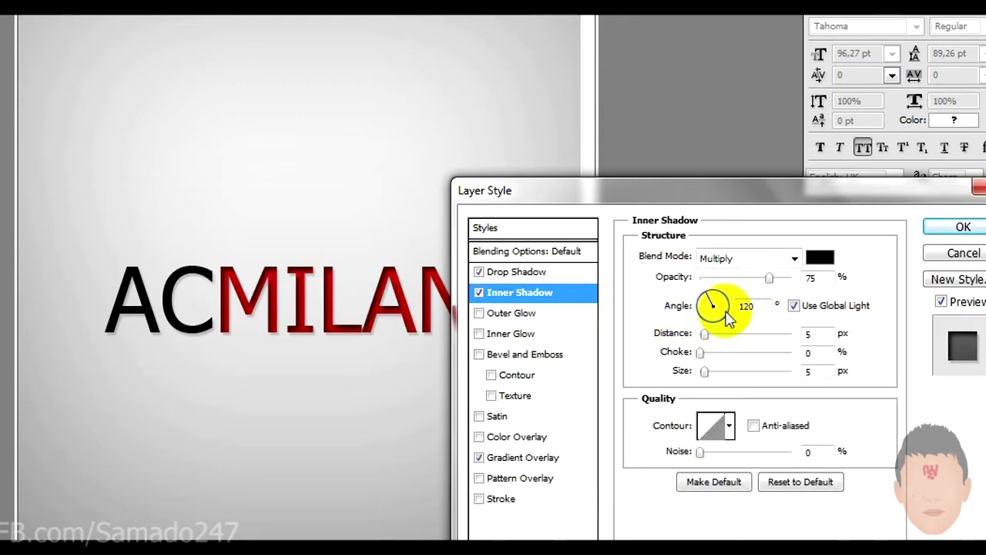
{"action": "left_click_drag", "start_coordinate": [704, 334], "coordinate": [698, 334]}
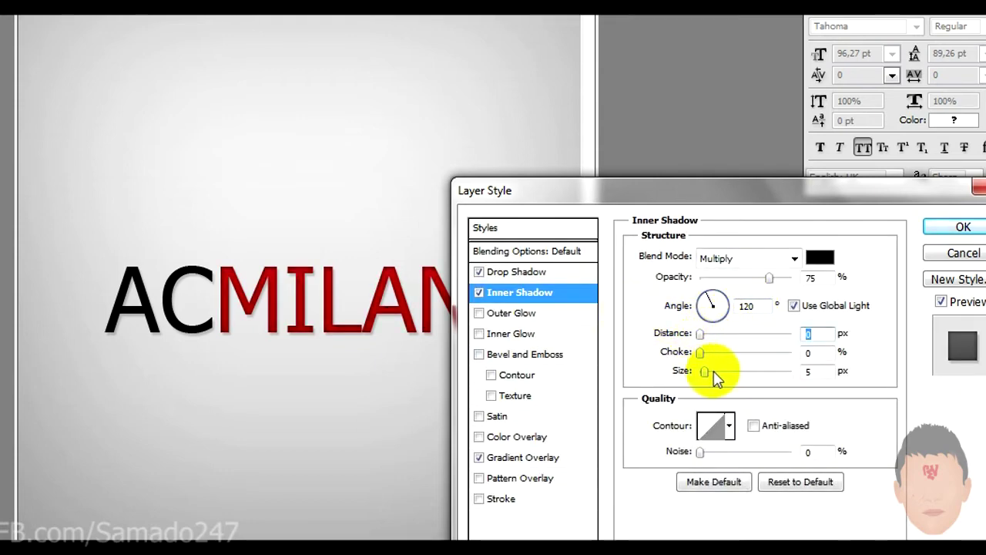
{"action": "left_click_drag", "start_coordinate": [711, 373], "coordinate": [713, 372]}
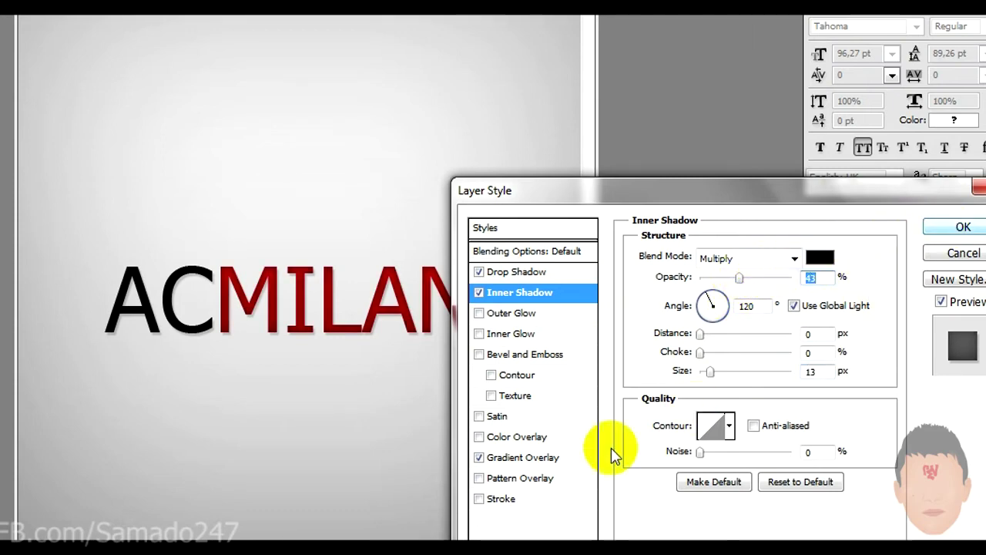
Apply a 250 px, 1000%-depth bevel with a different gloss contour and softer highlight
{"action": "left_click", "coordinate": [497, 355]}
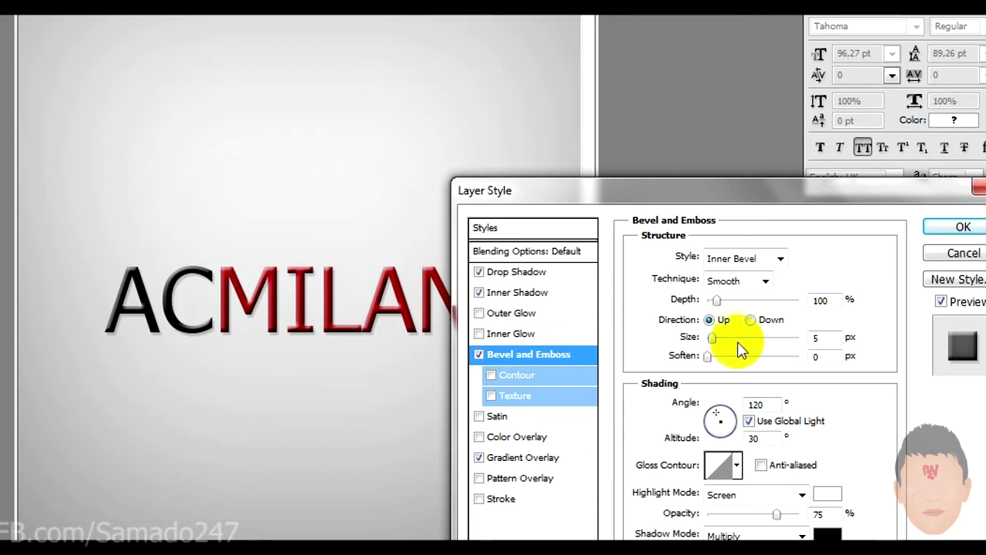
{"action": "left_click_drag", "start_coordinate": [737, 342], "coordinate": [901, 364]}
{"action": "left_click", "coordinate": [823, 300]}
{"action": "type", "text": "1000"}
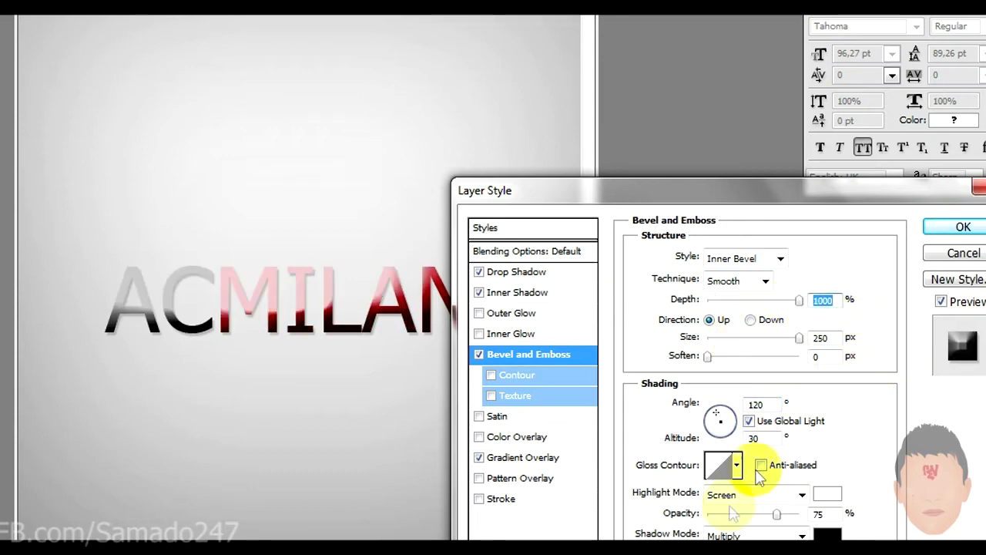
{"action": "left_click", "coordinate": [736, 465]}
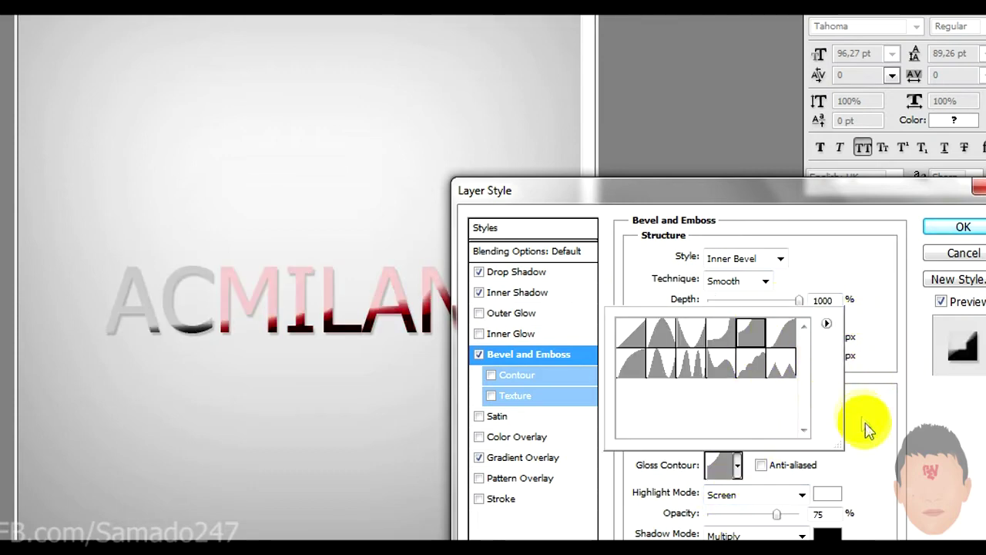
{"action": "double_click", "coordinate": [752, 340]}
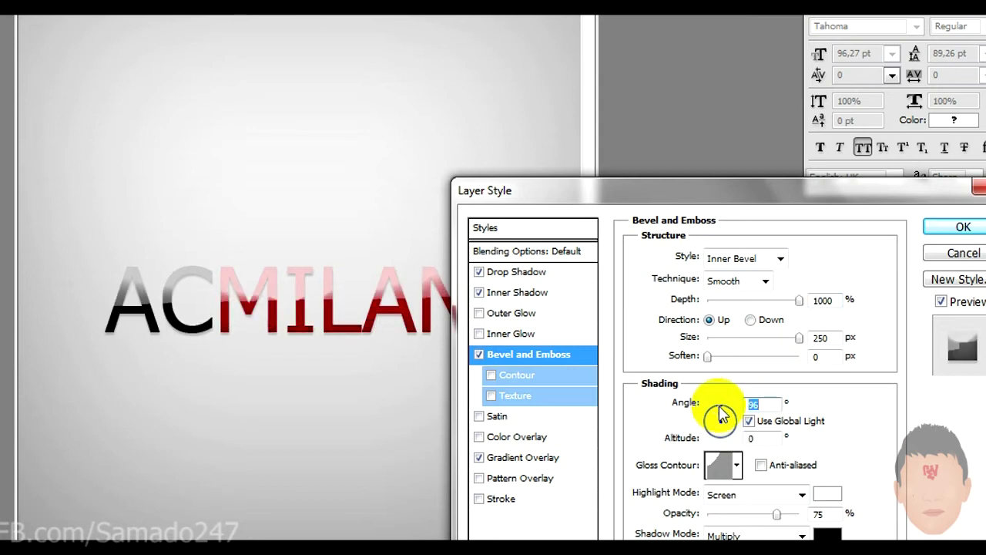
{"action": "left_click_drag", "start_coordinate": [776, 514], "coordinate": [727, 515]}
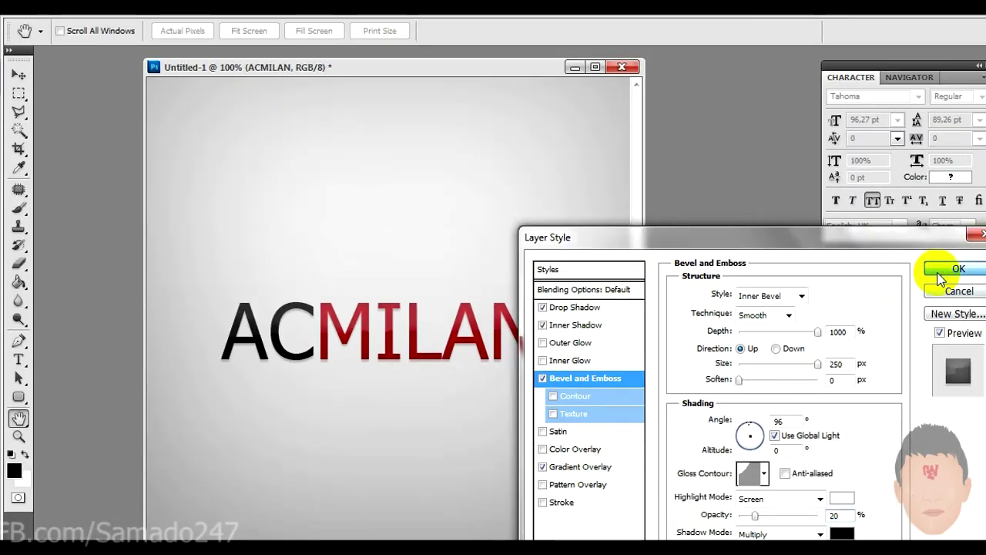
{"action": "left_click", "coordinate": [963, 226]}
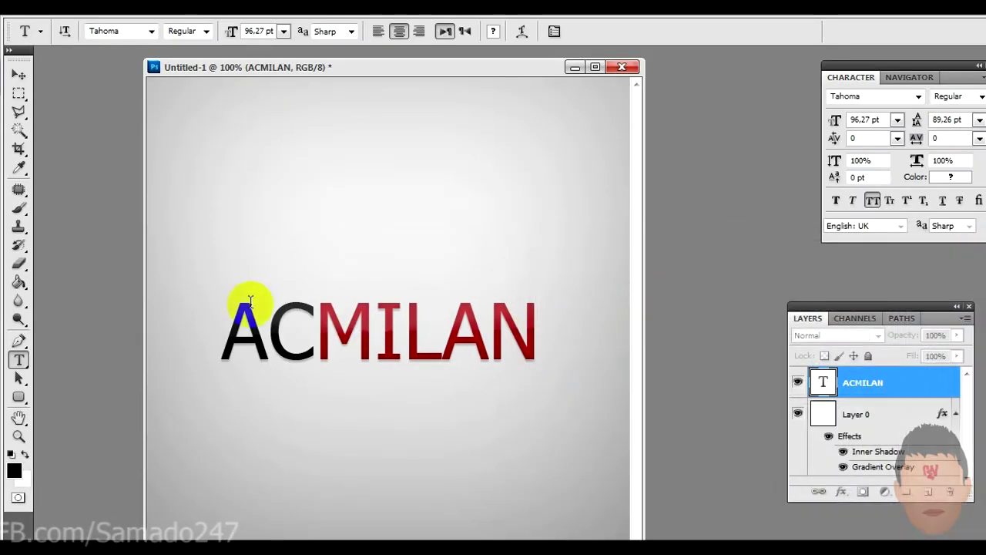
Move ACMILAN slightly up and restyle it in NokiaKokia at 59,27 pt
{"action": "left_click", "coordinate": [17, 74]}
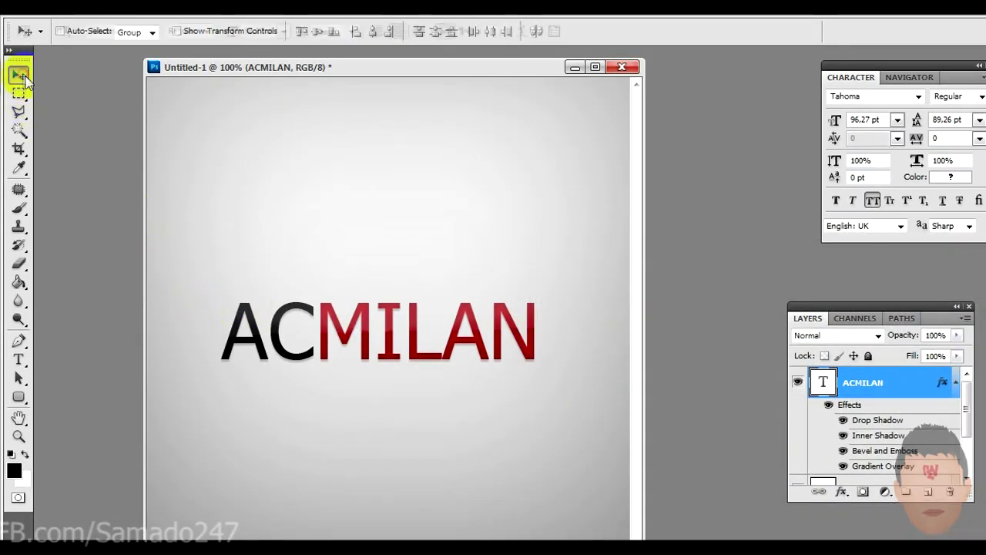
{"action": "left_click_drag", "start_coordinate": [336, 263], "coordinate": [339, 222]}
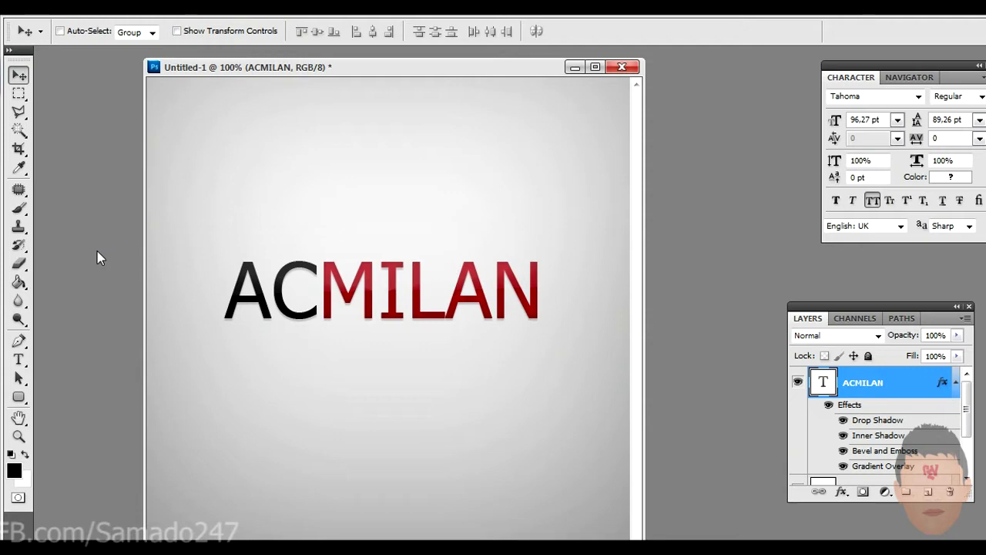
{"action": "left_click", "coordinate": [19, 359]}
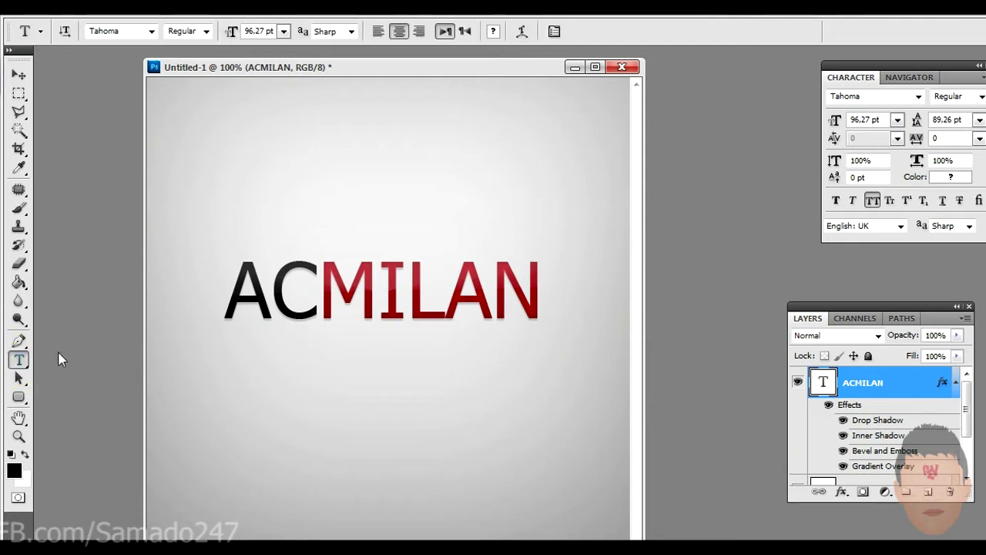
{"action": "double_click", "coordinate": [371, 302]}
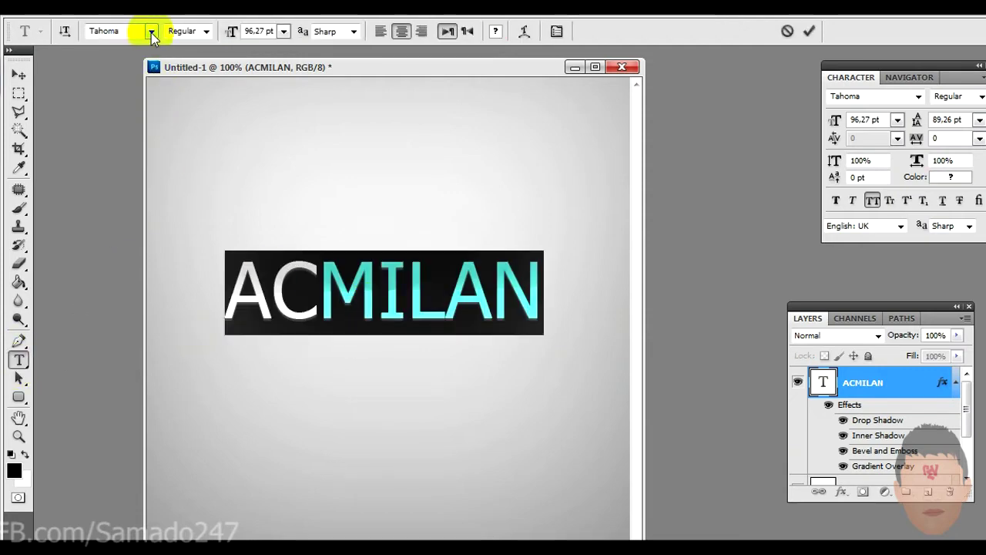
{"action": "left_click", "coordinate": [151, 33]}
{"action": "left_click_drag", "start_coordinate": [386, 353], "coordinate": [386, 324]}
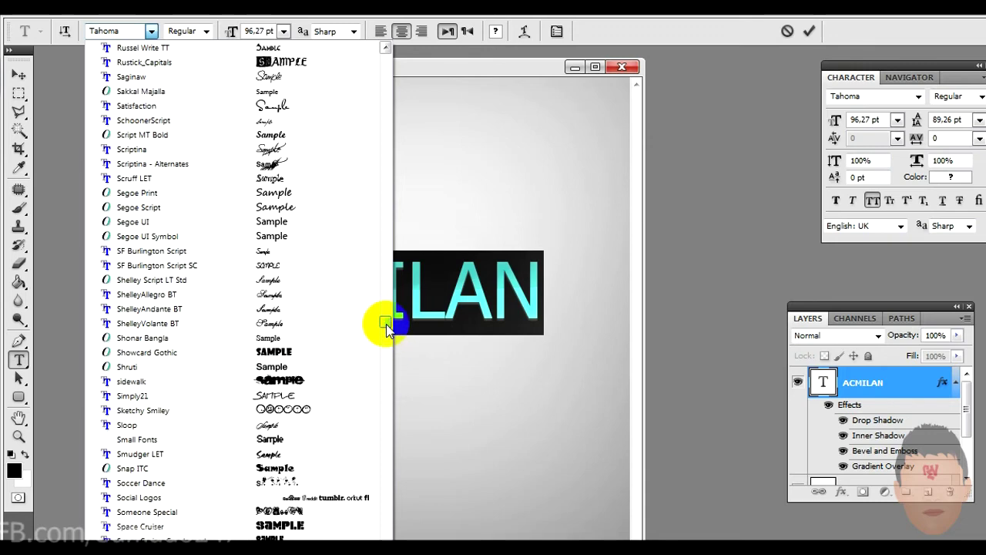
{"action": "left_click", "coordinate": [102, 32]}
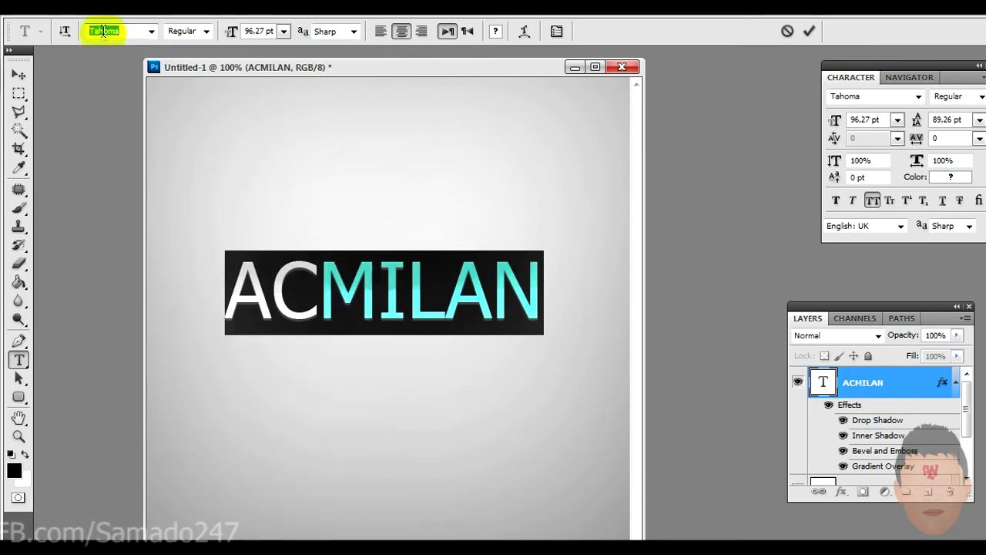
{"action": "type", "text": "No"}
{"action": "key", "text": "Return"}
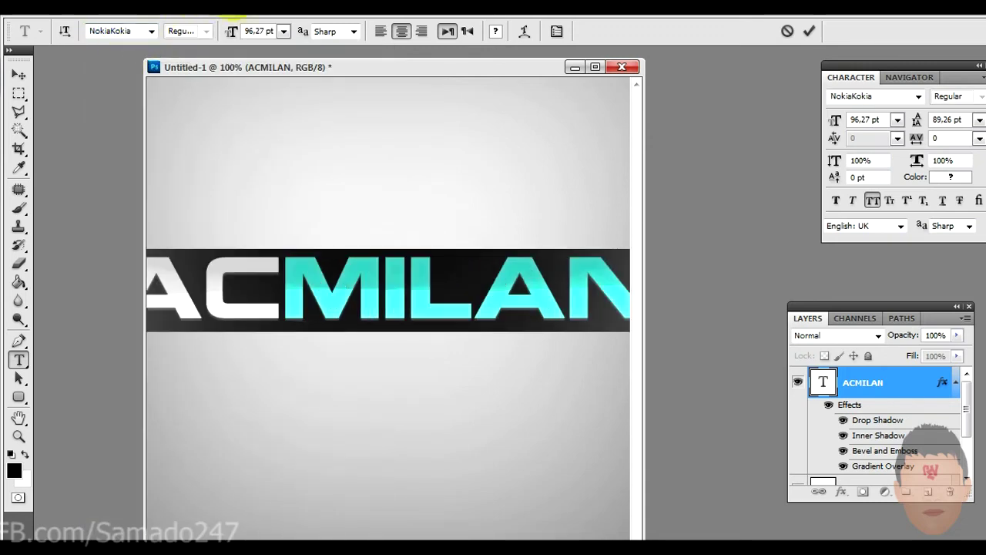
{"action": "left_click_drag", "start_coordinate": [232, 35], "coordinate": [198, 31]}
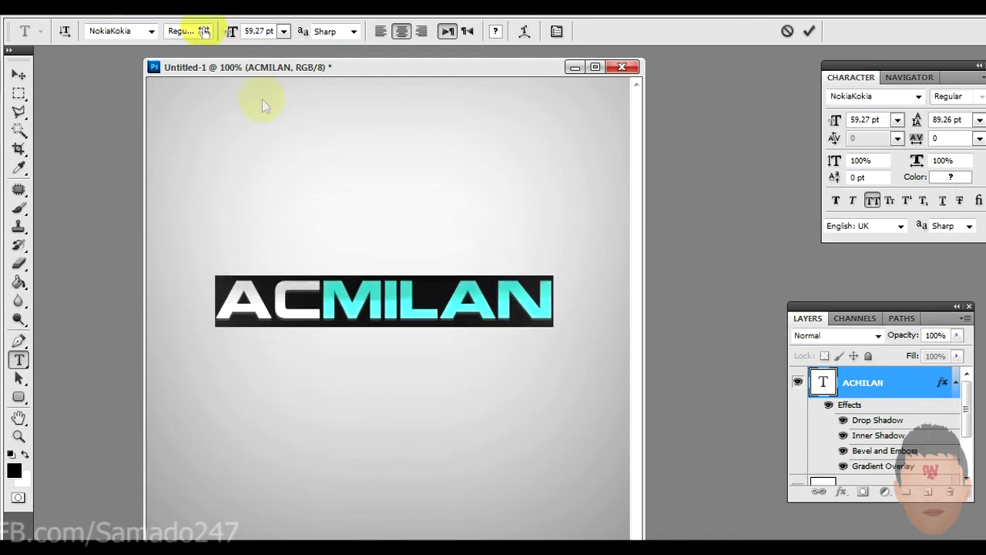
{"action": "left_click", "coordinate": [398, 277]}
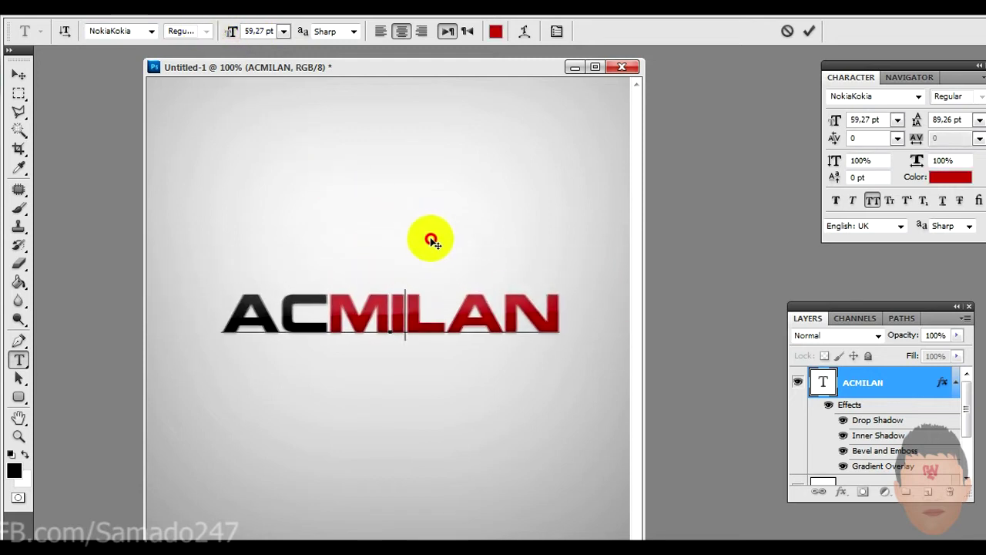
{"action": "left_click", "coordinate": [809, 31]}
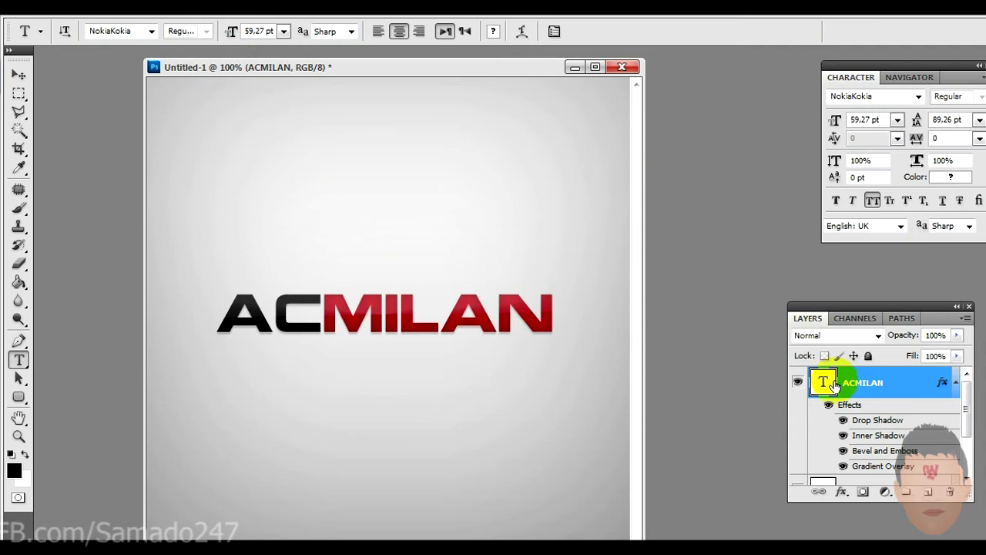
Duplicate ACMILAN below the original, flip it horizontally and rotate it 180° as a reflection
{"action": "left_click", "coordinate": [19, 75]}
{"action": "mouse_move", "coordinate": [252, 213]}
{"action": "left_mouse_down"}
{"action": "mouse_move", "coordinate": [266, 275]}
{"action": "mouse_move", "coordinate": [255, 269]}
{"action": "left_mouse_up"}
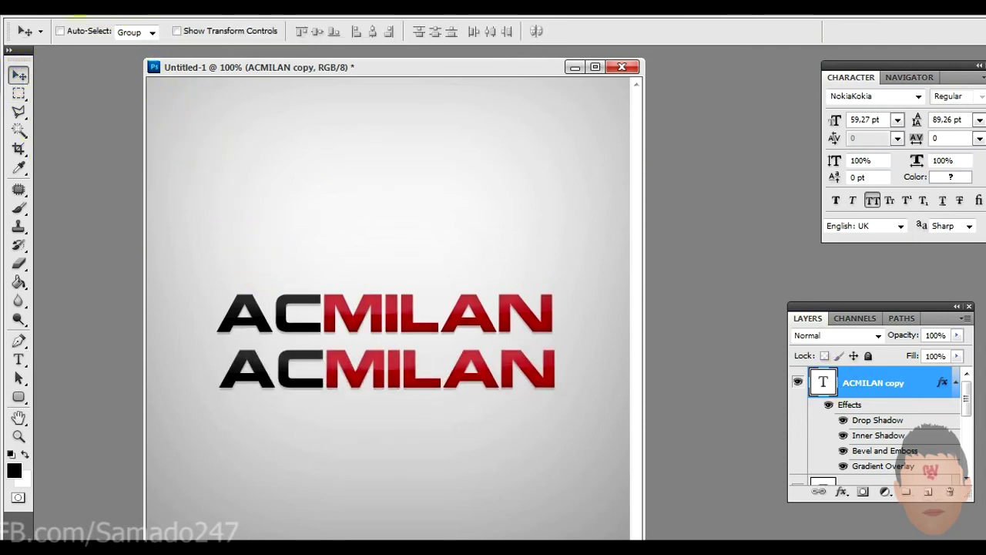
{"action": "left_click", "coordinate": [81, 6]}
{"action": "mouse_move", "coordinate": [102, 335]}
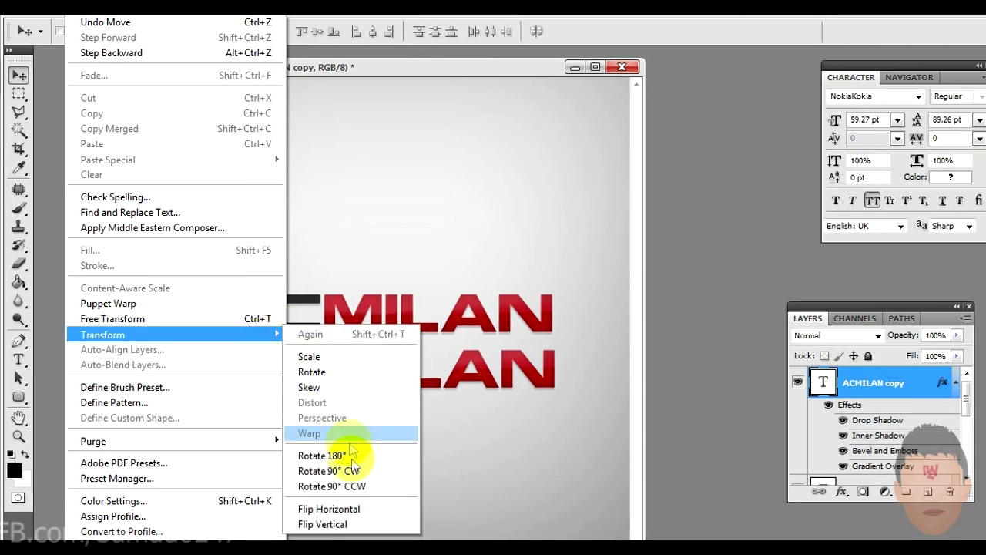
{"action": "left_click", "coordinate": [351, 509]}
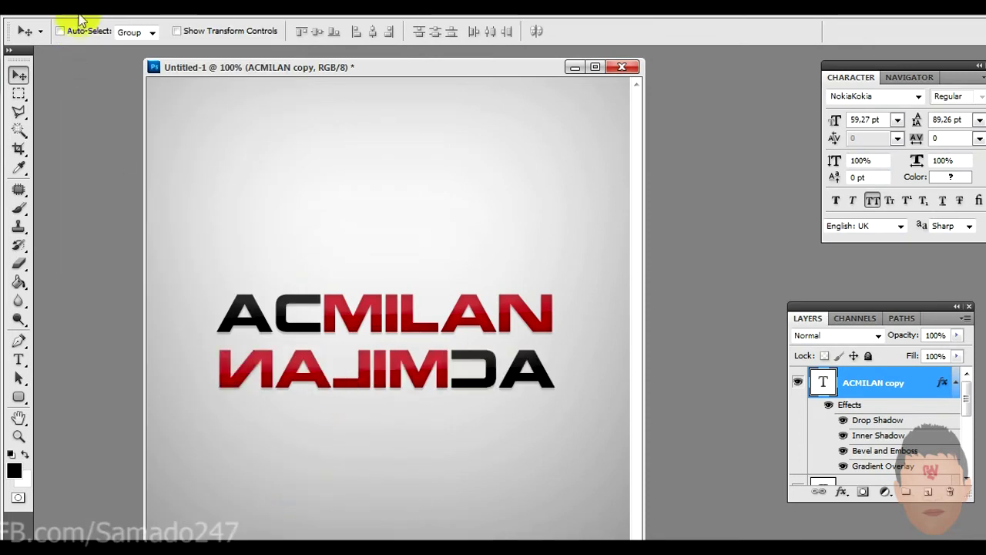
{"action": "left_click", "coordinate": [81, 8]}
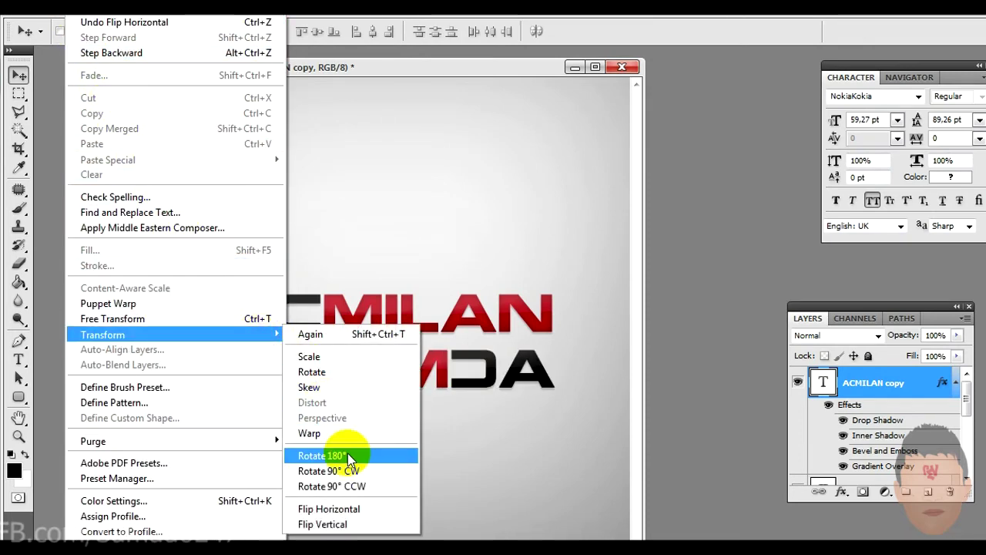
{"action": "left_click", "coordinate": [347, 455]}
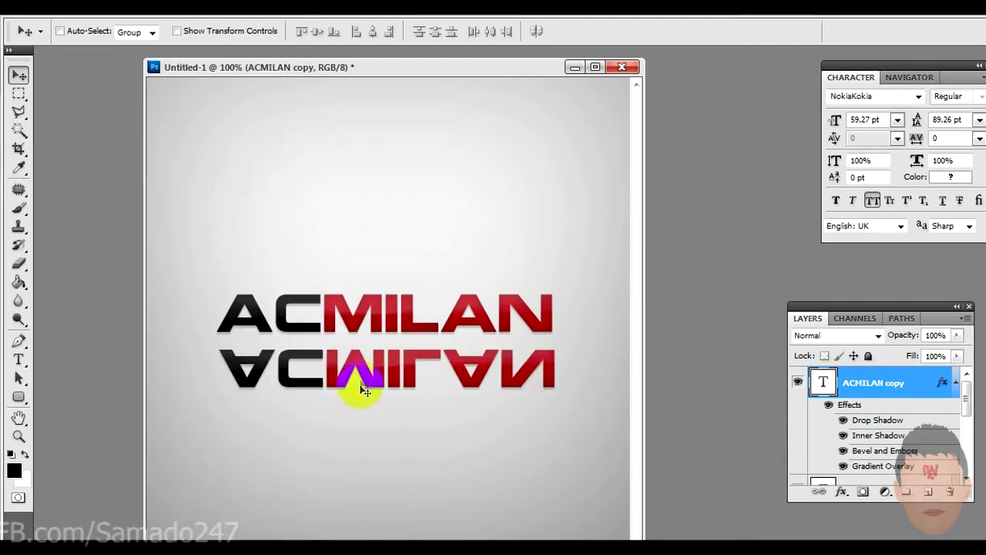
{"action": "left_click_drag", "start_coordinate": [364, 389], "coordinate": [359, 372]}
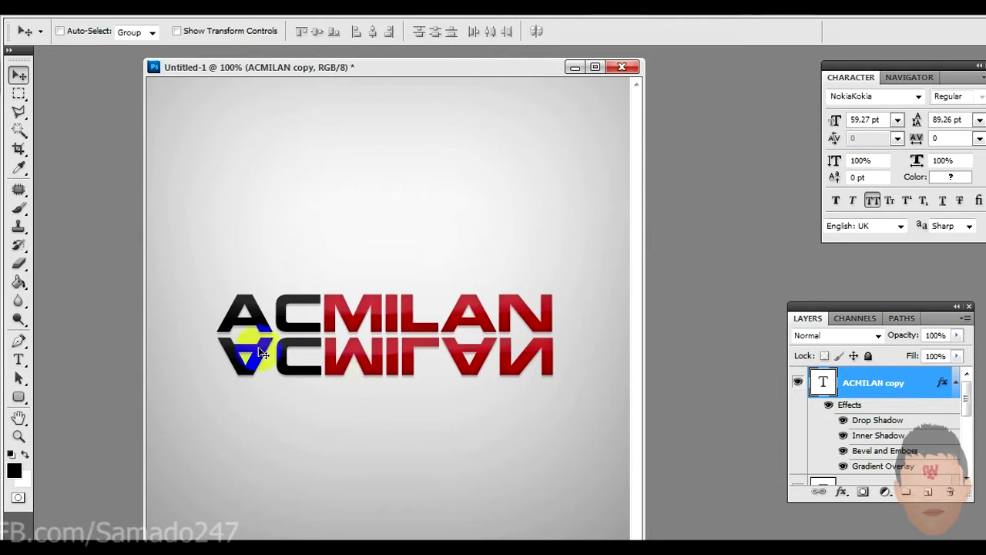
Rasterize the reflection copy and set a soft 175 px eraser brush
{"action": "left_click", "coordinate": [19, 263]}
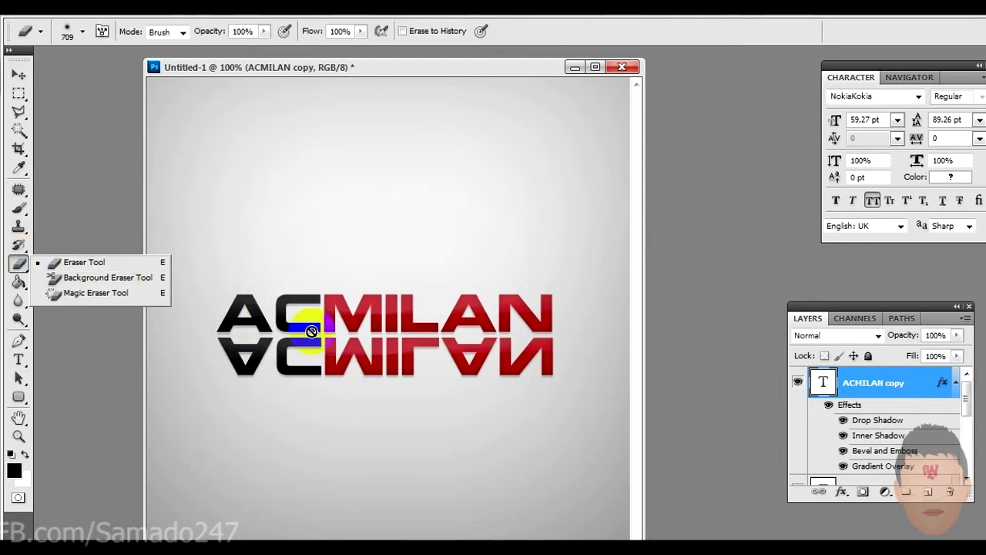
{"action": "left_click", "coordinate": [312, 331]}
{"action": "left_click", "coordinate": [481, 242]}
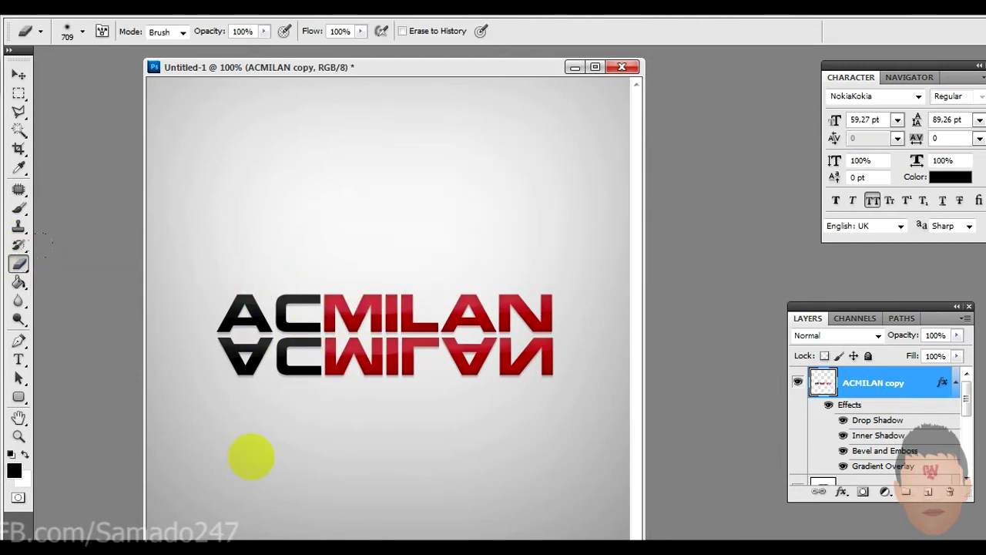
{"action": "left_click", "coordinate": [71, 34]}
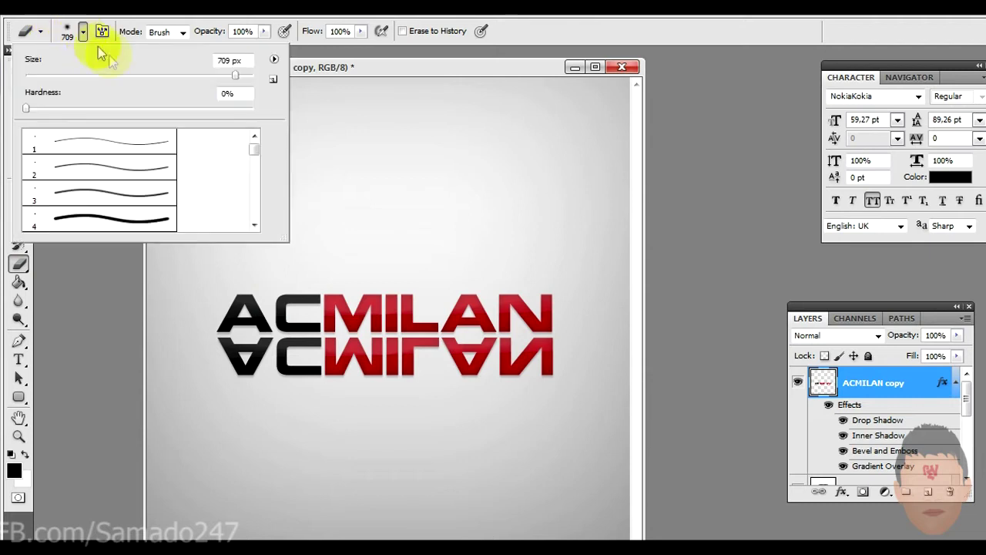
{"action": "left_click", "coordinate": [183, 74]}
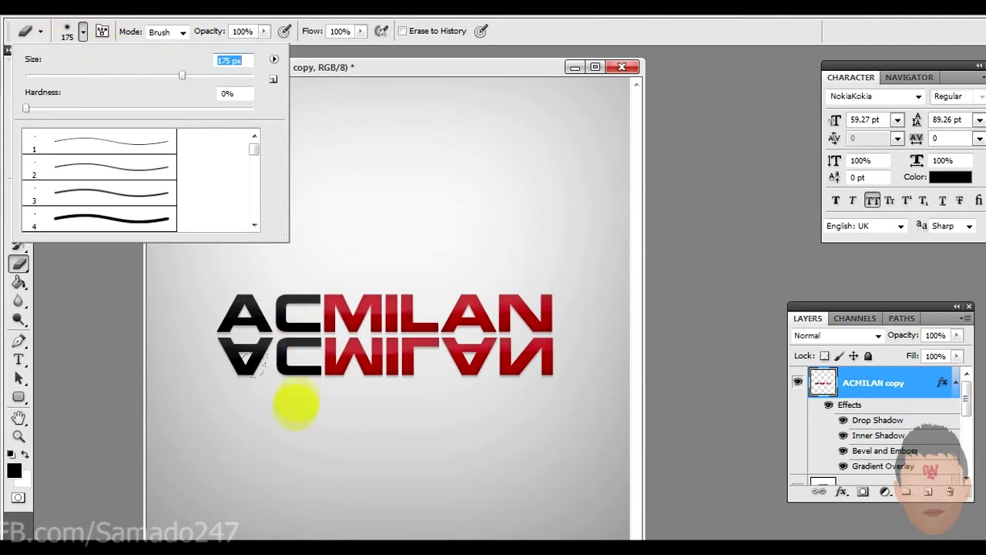
{"action": "key", "text": "Return"}
Erase the reflection's lower part and lower its opacity to about 40%
{"action": "mouse_move", "coordinate": [199, 386]}
{"action": "left_mouse_down"}
{"action": "mouse_move", "coordinate": [238, 377]}
{"action": "mouse_move", "coordinate": [306, 388]}
{"action": "mouse_move", "coordinate": [505, 383]}
{"action": "mouse_move", "coordinate": [360, 370]}
{"action": "mouse_move", "coordinate": [192, 380]}
{"action": "mouse_move", "coordinate": [209, 363]}
{"action": "mouse_move", "coordinate": [271, 377]}
{"action": "mouse_move", "coordinate": [430, 369]}
{"action": "mouse_move", "coordinate": [527, 381]}
{"action": "mouse_move", "coordinate": [279, 399]}
{"action": "mouse_move", "coordinate": [194, 362]}
{"action": "mouse_move", "coordinate": [440, 382]}
{"action": "left_mouse_up"}
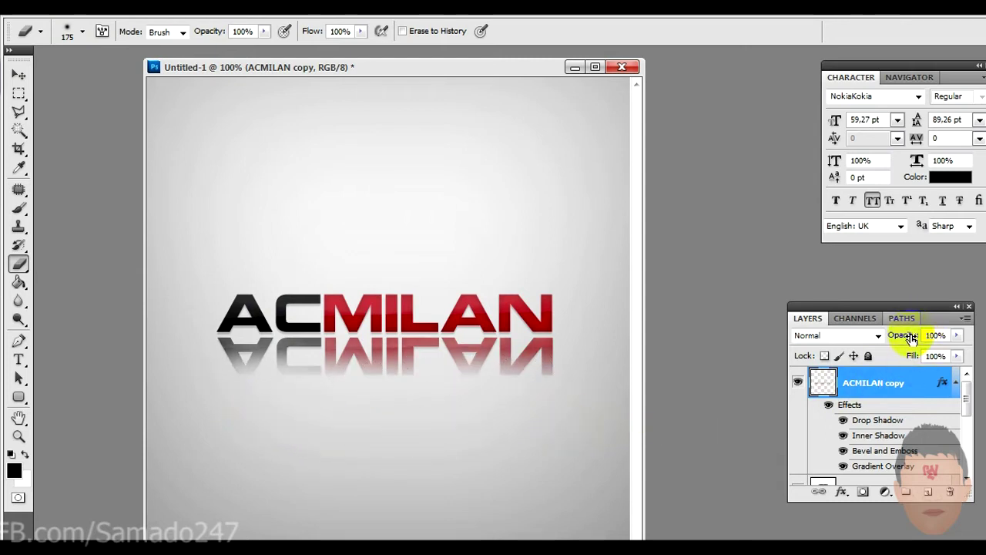
{"action": "left_click_drag", "start_coordinate": [891, 341], "coordinate": [866, 347]}
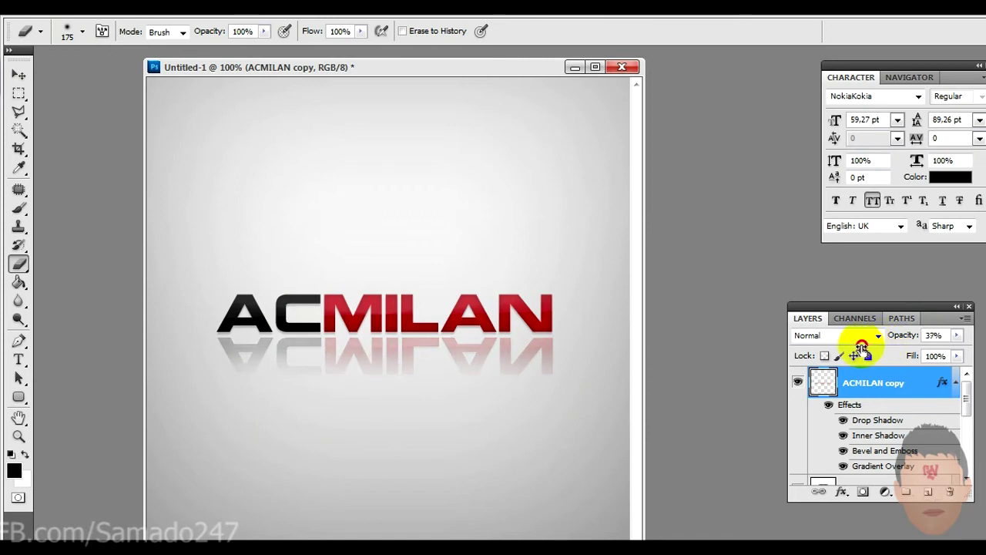
{"action": "left_click_drag", "start_coordinate": [862, 348], "coordinate": [864, 348]}
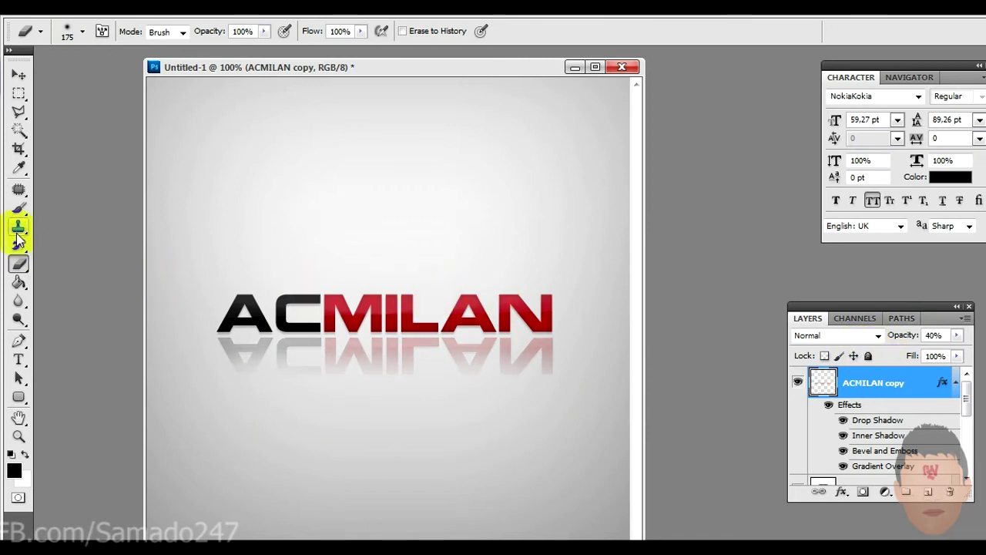
Open the player photo from the Desktop and detach it into a floating window
{"action": "double_click", "coordinate": [133, 116]}
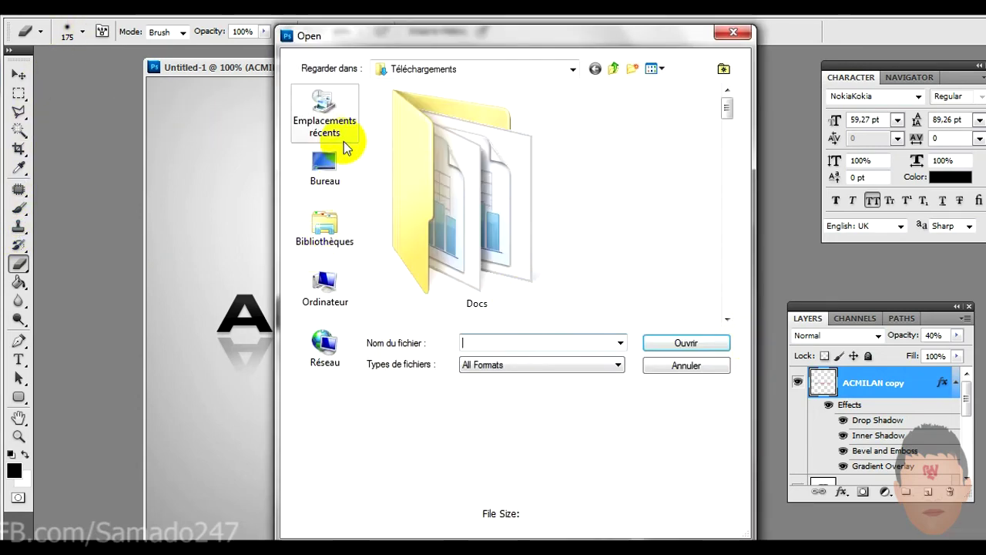
{"action": "left_click", "coordinate": [343, 184]}
{"action": "mouse_move", "coordinate": [729, 119]}
{"action": "left_mouse_down"}
{"action": "mouse_move", "coordinate": [723, 131]}
{"action": "mouse_move", "coordinate": [733, 103]}
{"action": "left_mouse_up"}
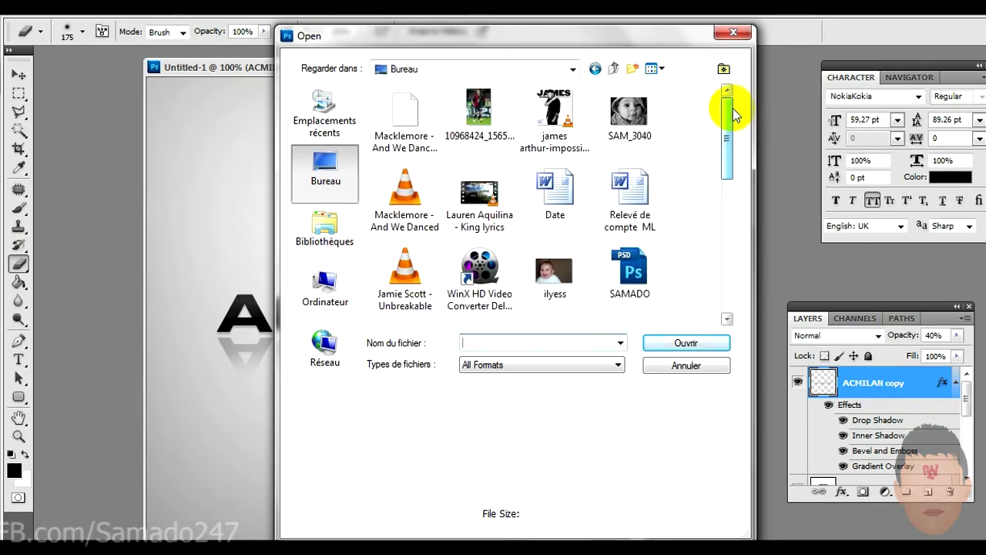
{"action": "double_click", "coordinate": [440, 106]}
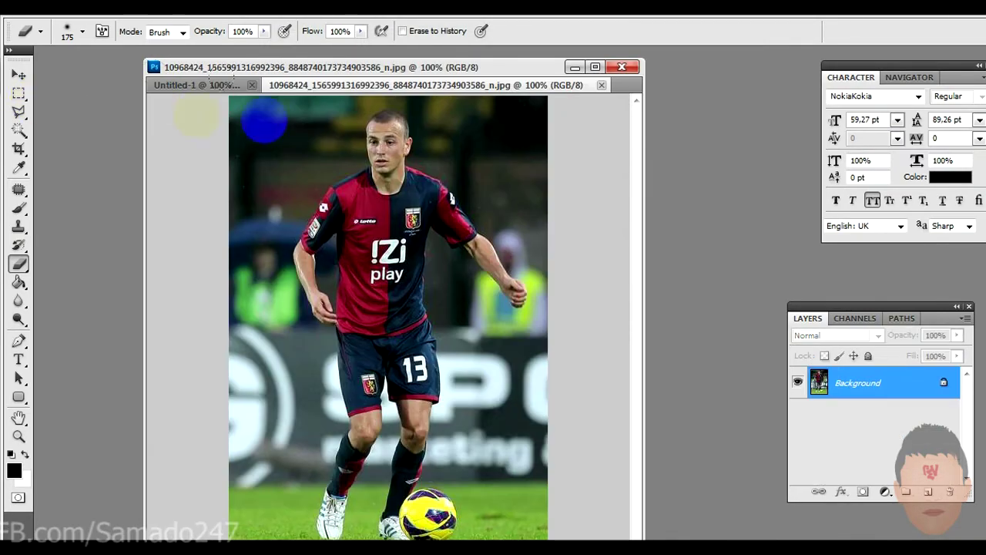
{"action": "left_click_drag", "start_coordinate": [355, 85], "coordinate": [512, 154]}
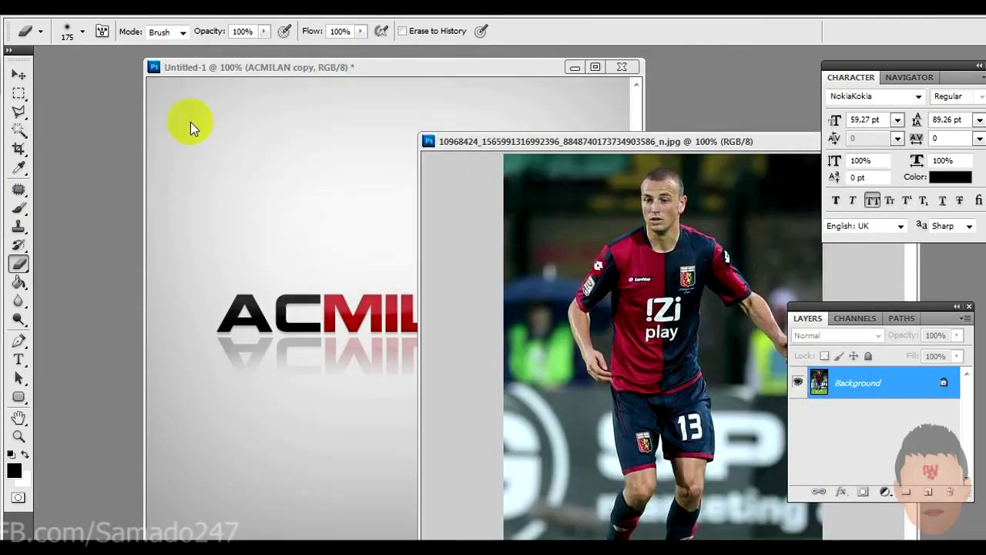
{"action": "left_click", "coordinate": [18, 74]}
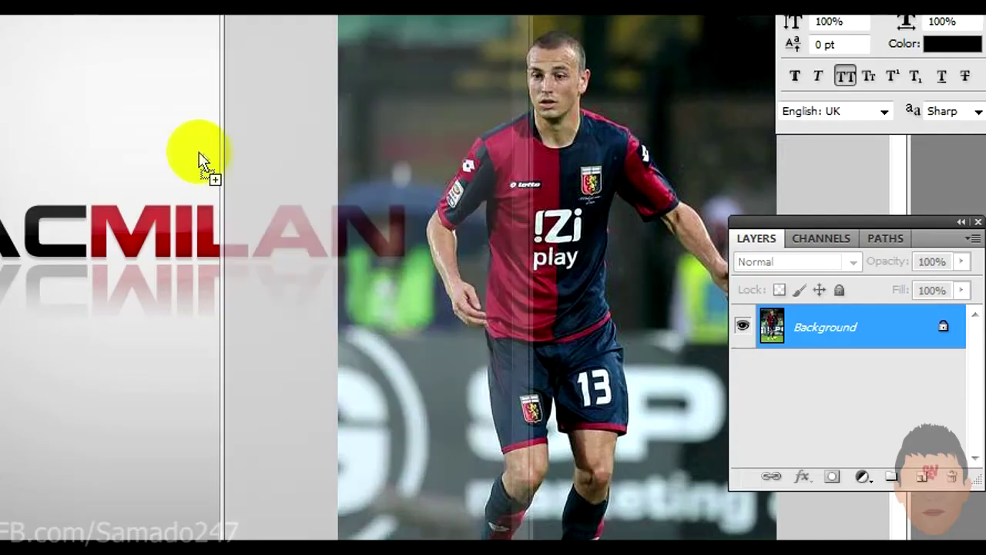
Bring the photo in as Layer 1 above ACMILAN and clip it to the letters
{"action": "left_click_drag", "start_coordinate": [472, 292], "coordinate": [400, 257]}
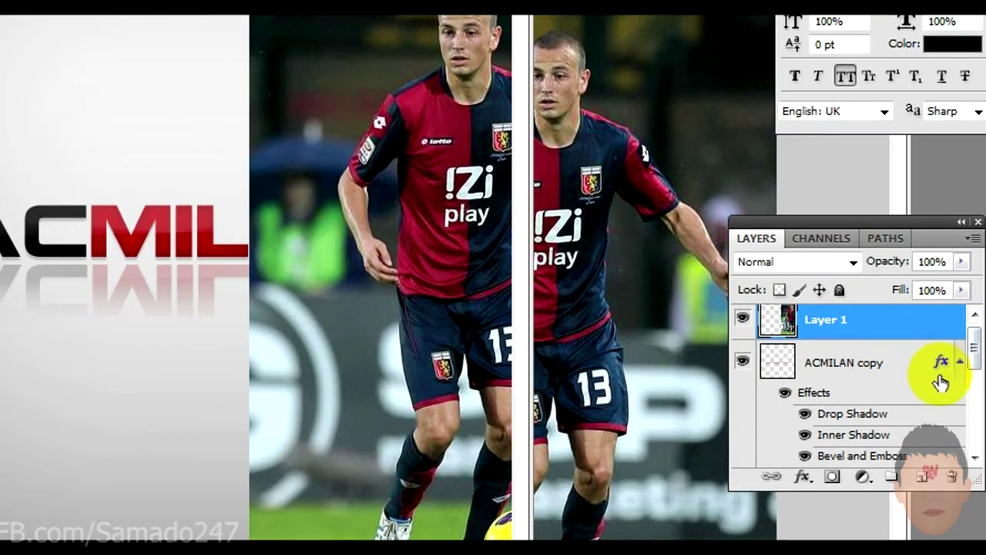
{"action": "left_click", "coordinate": [960, 356]}
{"action": "left_click_drag", "start_coordinate": [894, 319], "coordinate": [891, 393]}
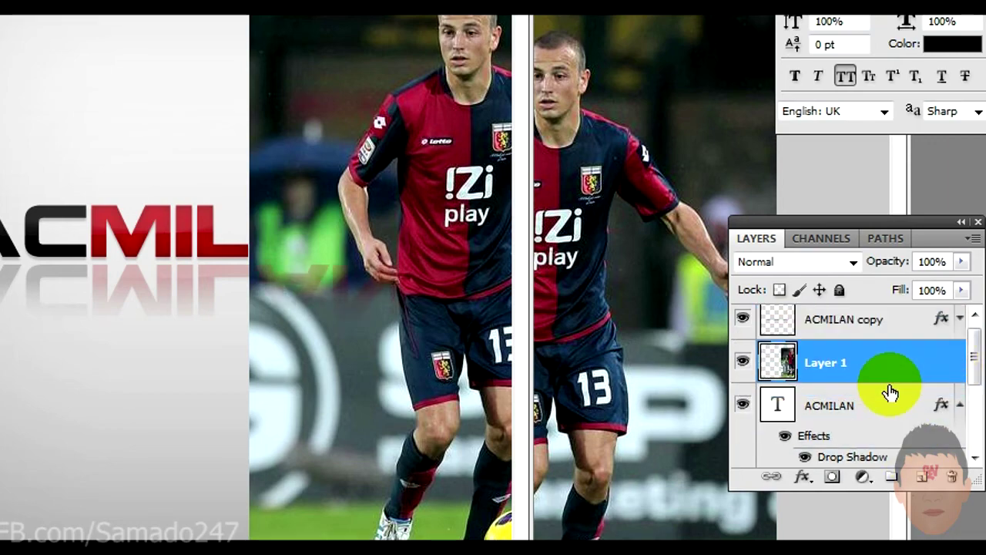
{"action": "right_click", "coordinate": [889, 360]}
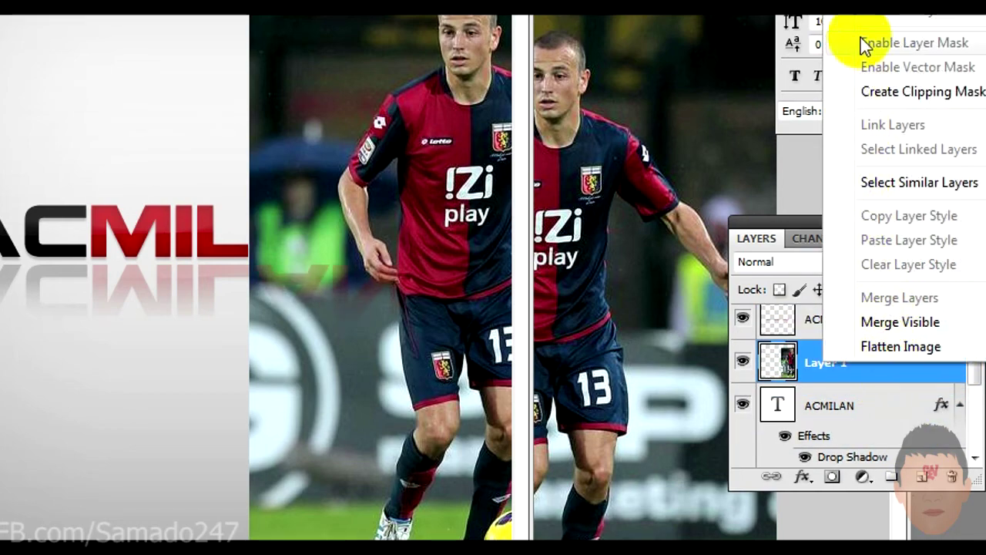
{"action": "left_click", "coordinate": [860, 85]}
{"action": "left_click_drag", "start_coordinate": [429, 262], "coordinate": [205, 279]}
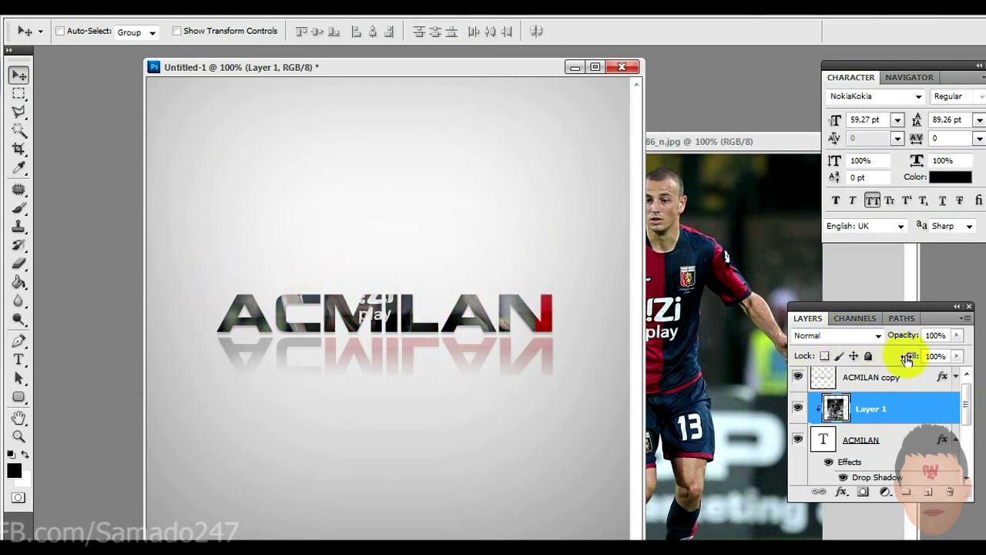
Reposition the clipped photo texture and set Layer 1's opacity to 10%
{"action": "left_click_drag", "start_coordinate": [885, 342], "coordinate": [830, 337]}
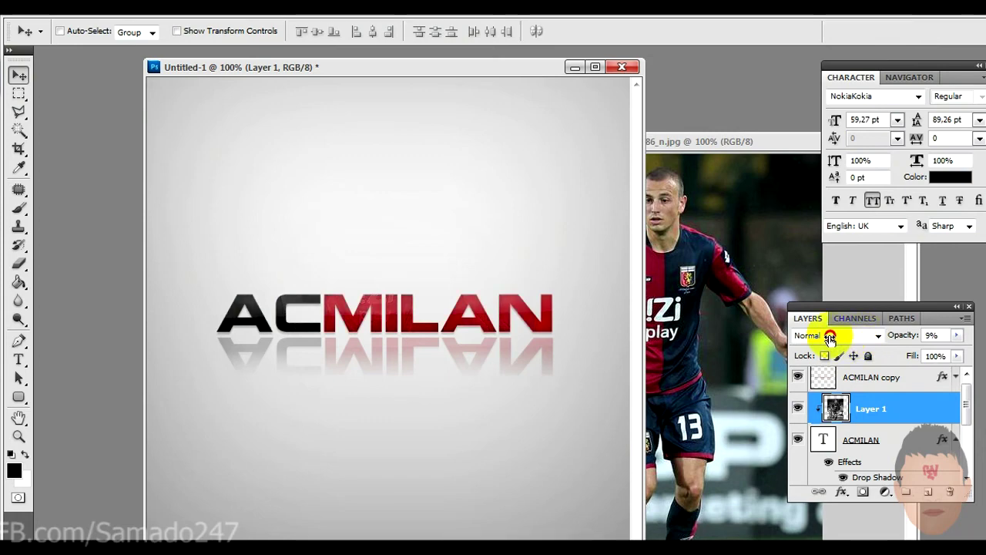
{"action": "left_click", "coordinate": [835, 337]}
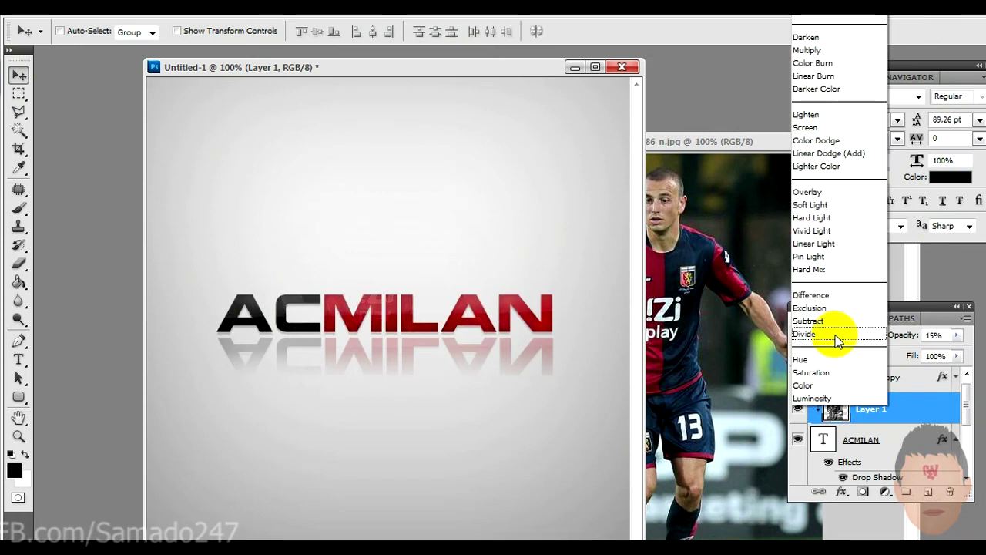
{"action": "left_click", "coordinate": [398, 370]}
{"action": "mouse_move", "coordinate": [418, 284]}
{"action": "left_mouse_down"}
{"action": "mouse_move", "coordinate": [394, 288]}
{"action": "mouse_move", "coordinate": [419, 292]}
{"action": "left_mouse_up"}
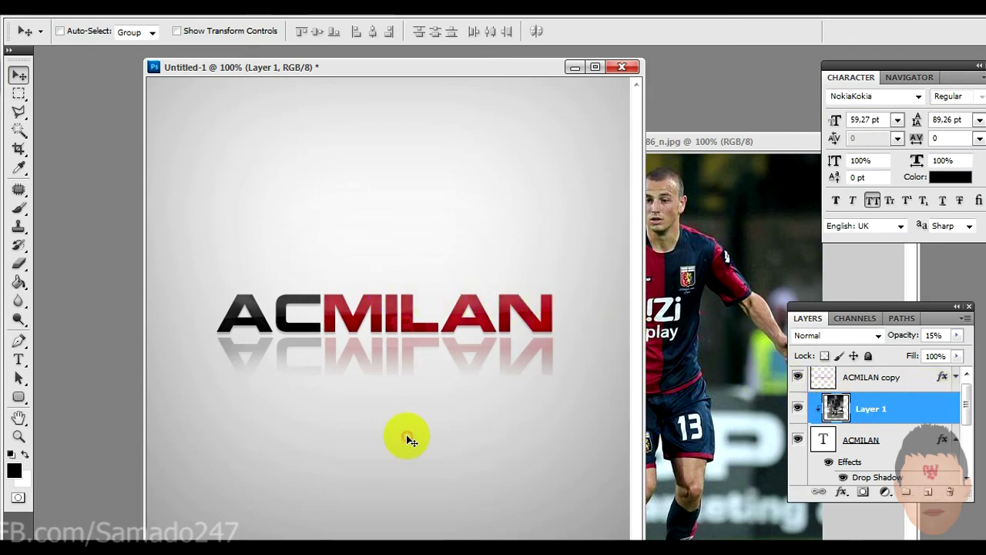
{"action": "left_click", "coordinate": [902, 339]}
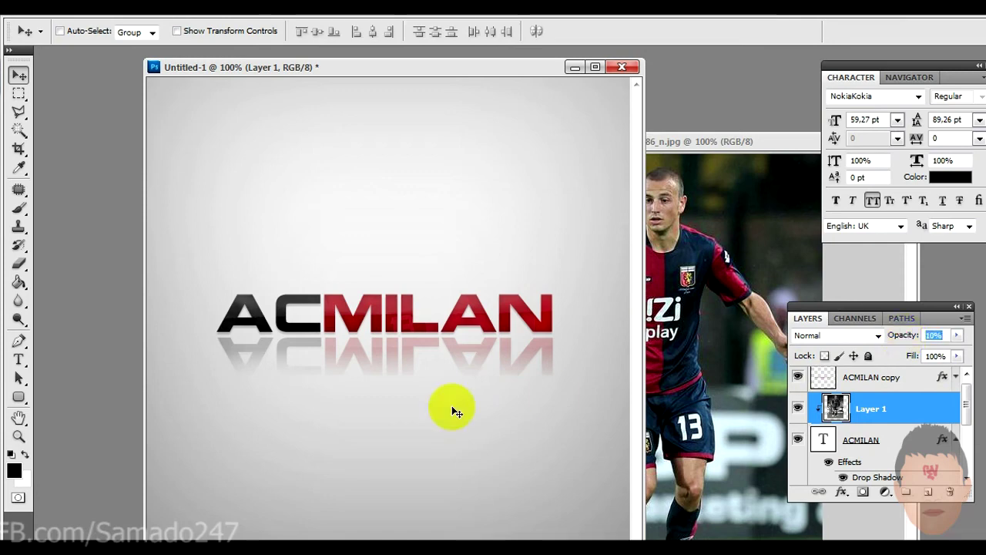
{"action": "left_click", "coordinate": [18, 359]}
Type 'BY SAMADO' below the logo and set it in Cocon Next Arabic Light
{"action": "left_click", "coordinate": [25, 456]}
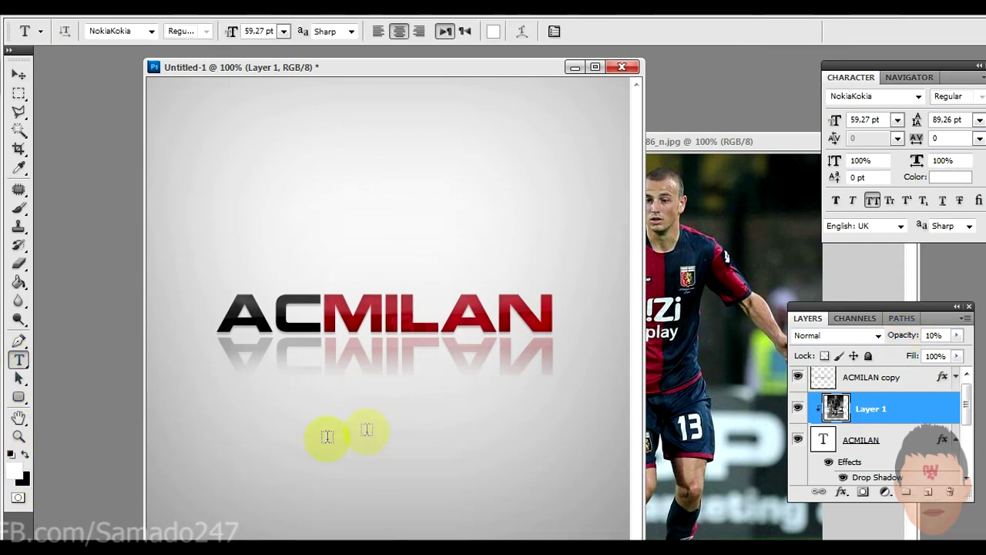
{"action": "left_click", "coordinate": [439, 437]}
{"action": "type", "text": "BY SAMADO"}
{"action": "double_click", "coordinate": [451, 424]}
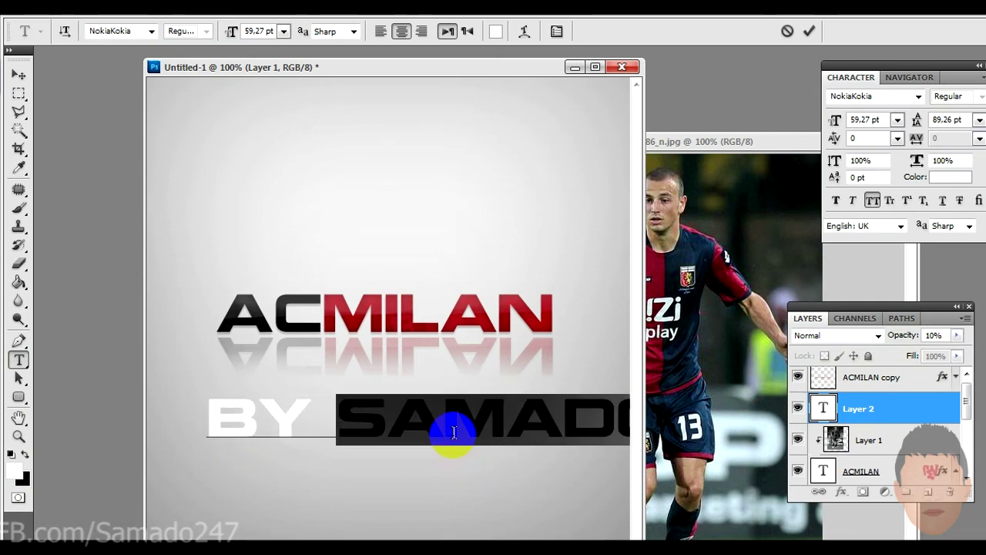
{"action": "triple_click", "coordinate": [301, 416]}
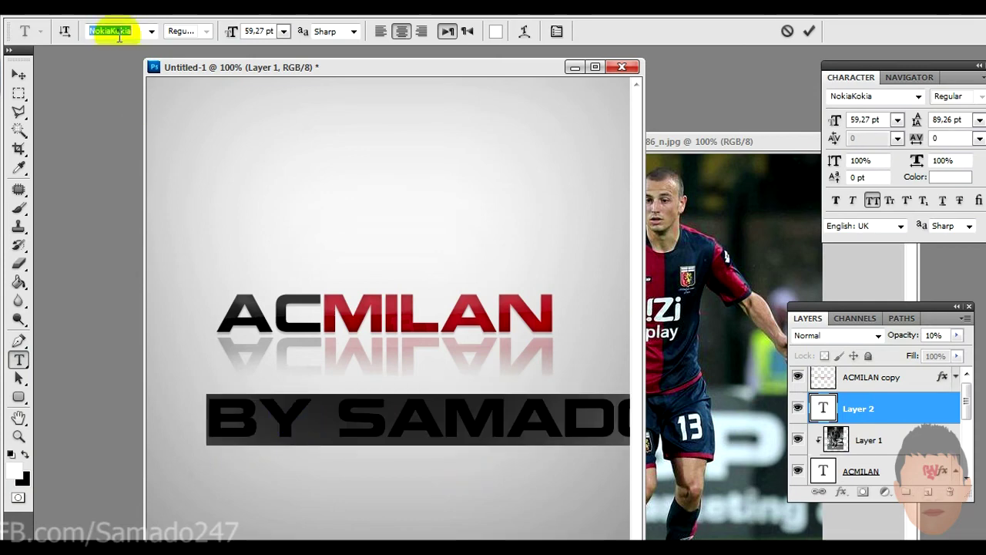
{"action": "left_click", "coordinate": [121, 31]}
{"action": "type", "text": "Coco"}
{"action": "key", "text": "Return"}
Shrink the credit to about 15 pt, turn off All Caps, and place it under the logo's right end
{"action": "left_click_drag", "start_coordinate": [231, 31], "coordinate": [192, 26]}
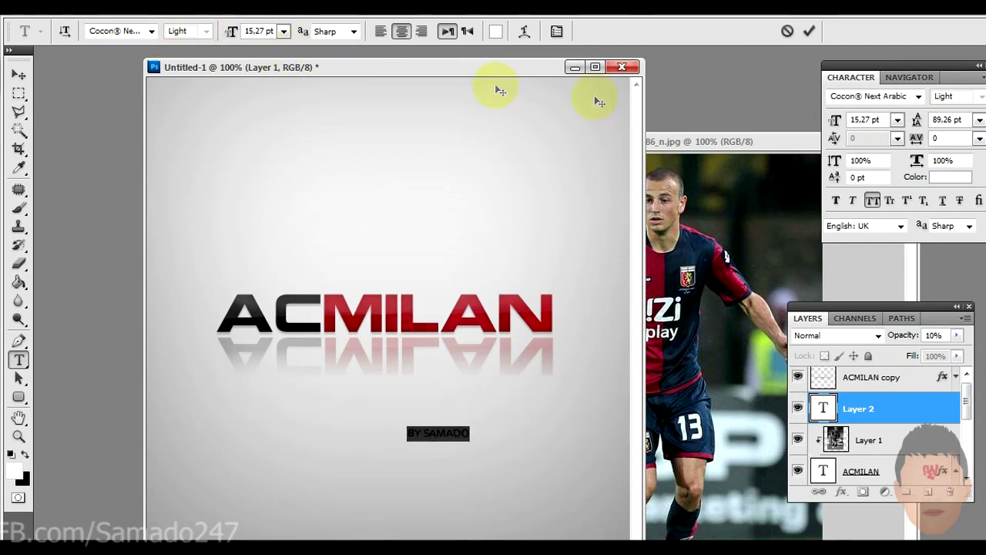
{"action": "left_click", "coordinate": [873, 202]}
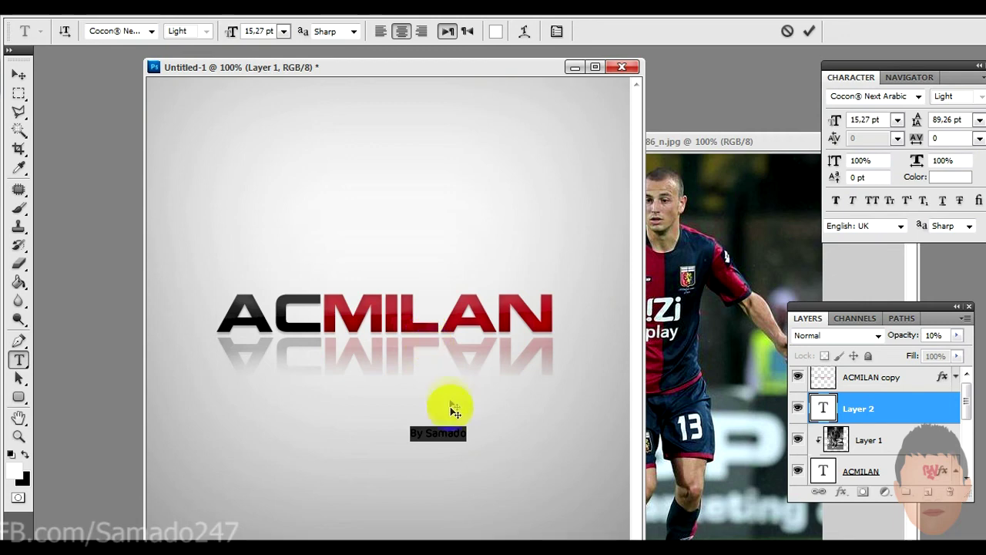
{"action": "left_click_drag", "start_coordinate": [484, 469], "coordinate": [613, 452]}
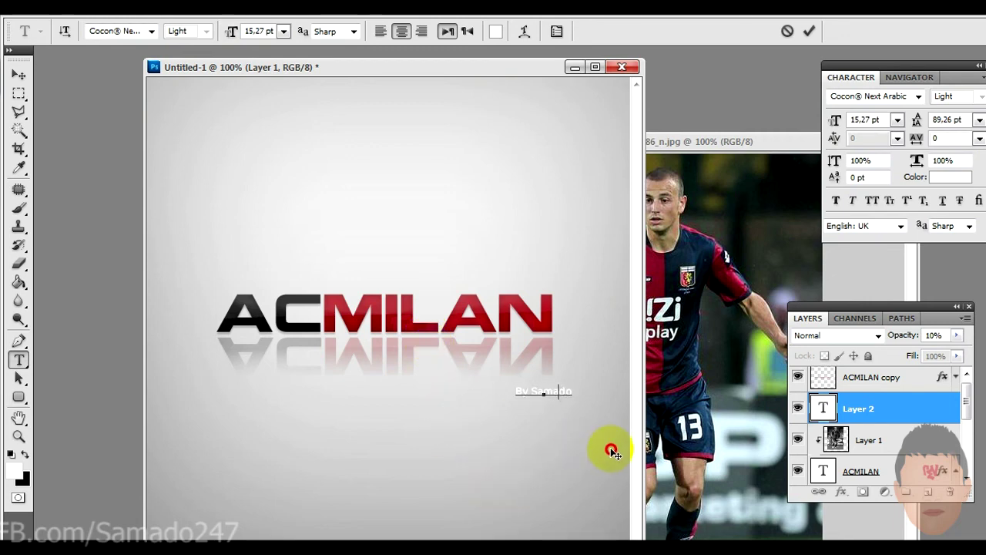
{"action": "left_click", "coordinate": [556, 400]}
Colour the credit text black and set its layer blend mode to Overlay
{"action": "left_click", "coordinate": [23, 472]}
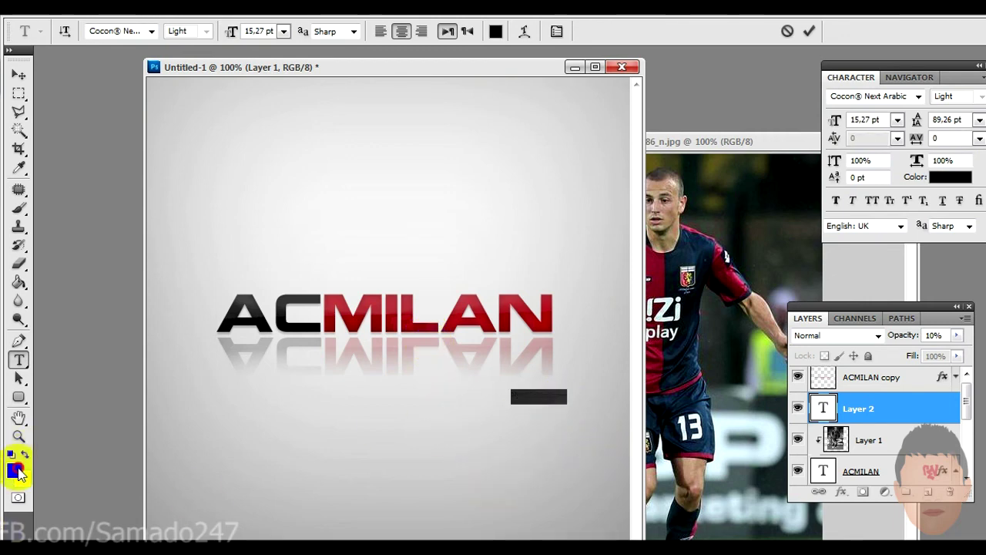
{"action": "key", "text": "Return"}
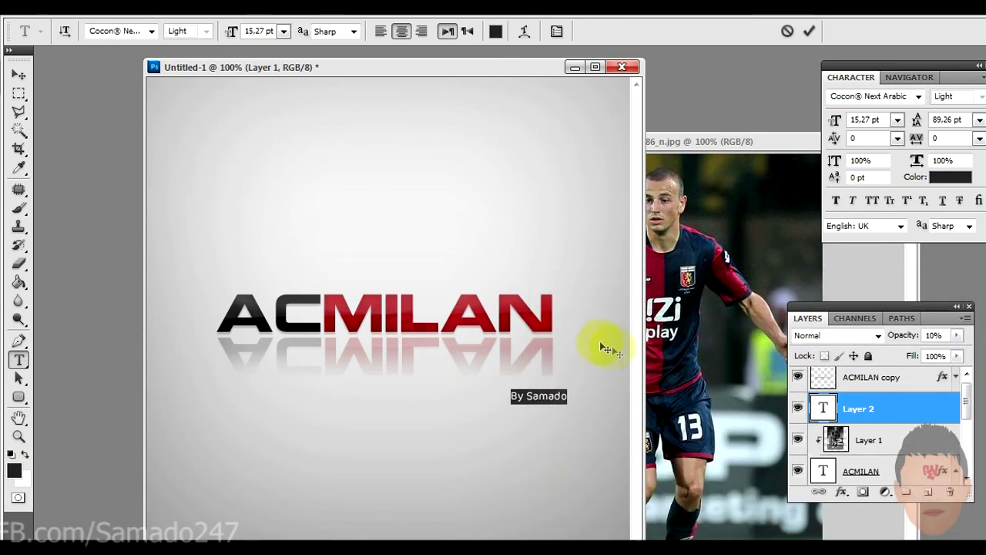
{"action": "left_click", "coordinate": [832, 335]}
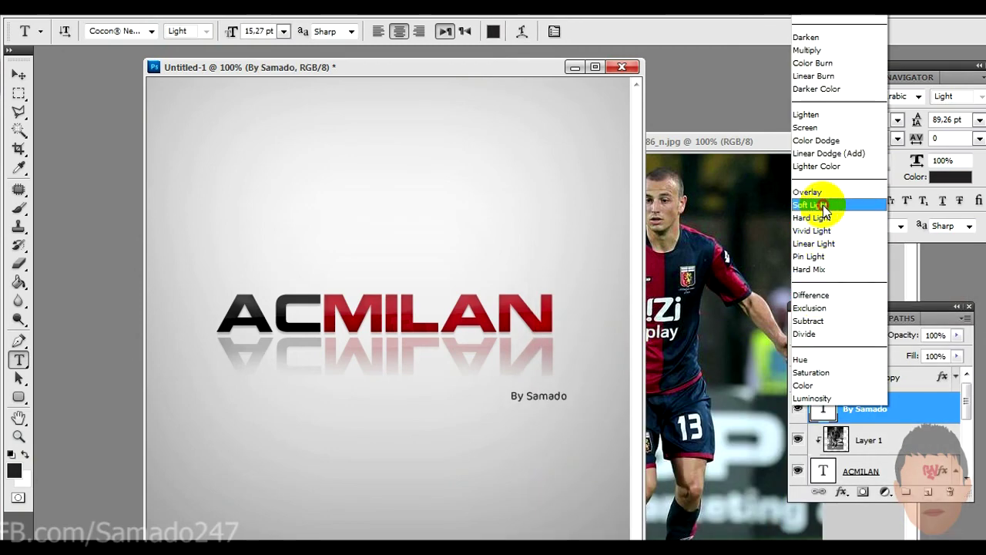
{"action": "left_click", "coordinate": [819, 202]}
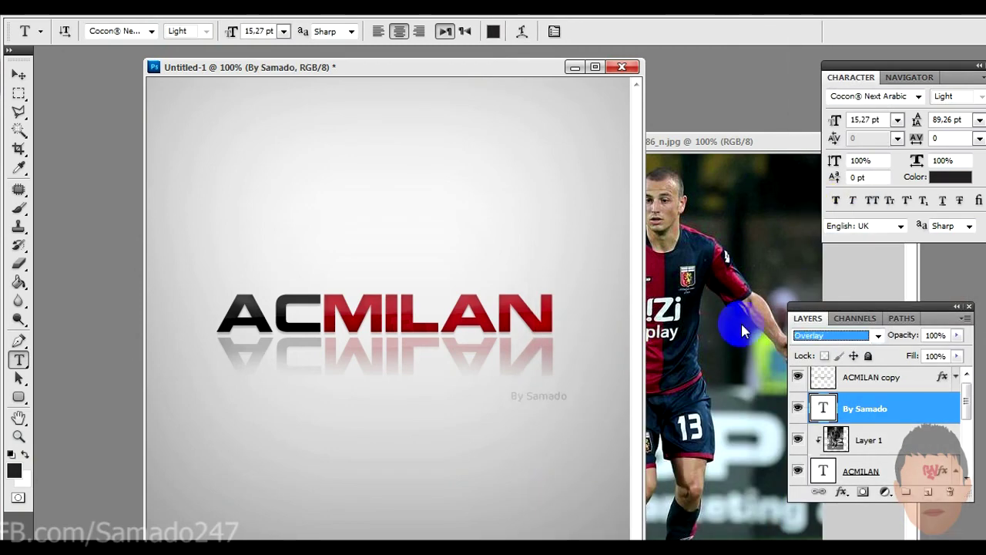
{"action": "left_click_drag", "start_coordinate": [821, 380], "coordinate": [527, 385]}
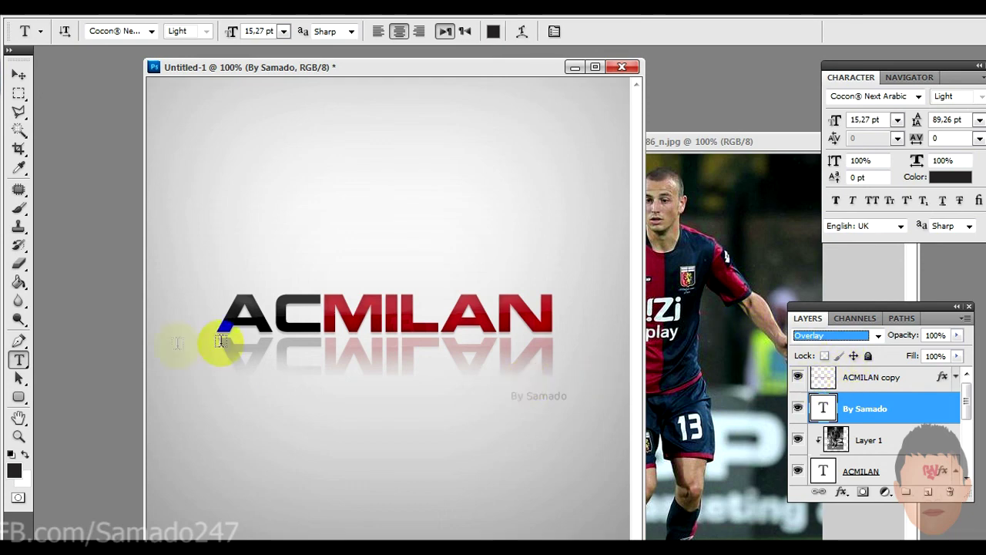
Nudge the credit layer into its final position with the Move tool
{"action": "left_click", "coordinate": [17, 75]}
{"action": "left_click_drag", "start_coordinate": [404, 272], "coordinate": [523, 301]}
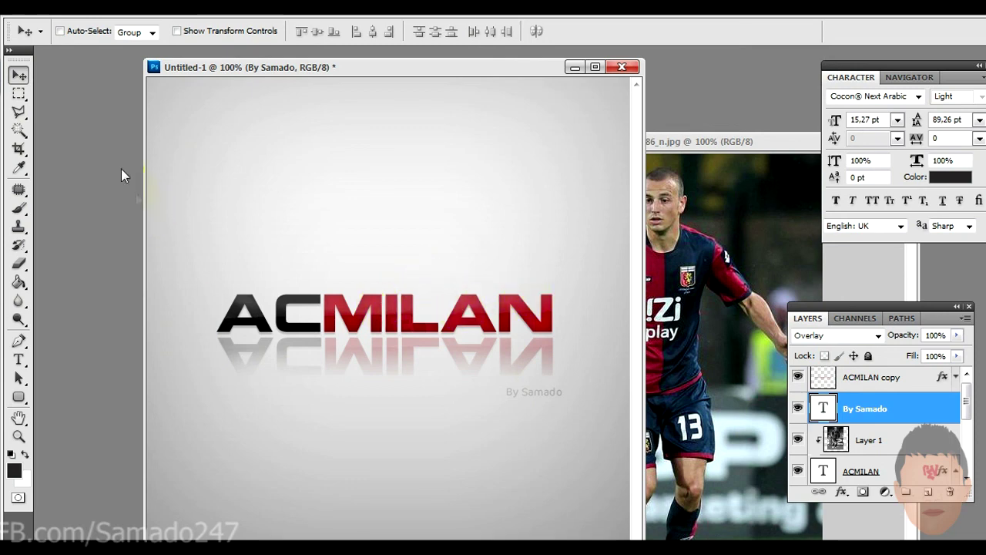
{"action": "left_click", "coordinate": [44, 13]}
Export the design through Save for Web as PNG-24, saving it as Untitled-1.png on the desktop
{"action": "left_click", "coordinate": [173, 282]}
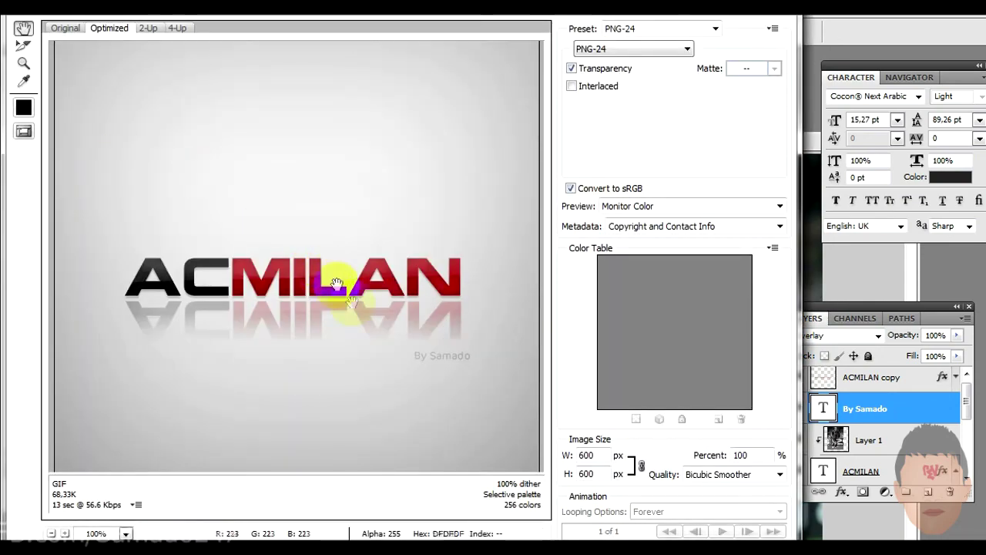
{"action": "key", "text": "Return"}
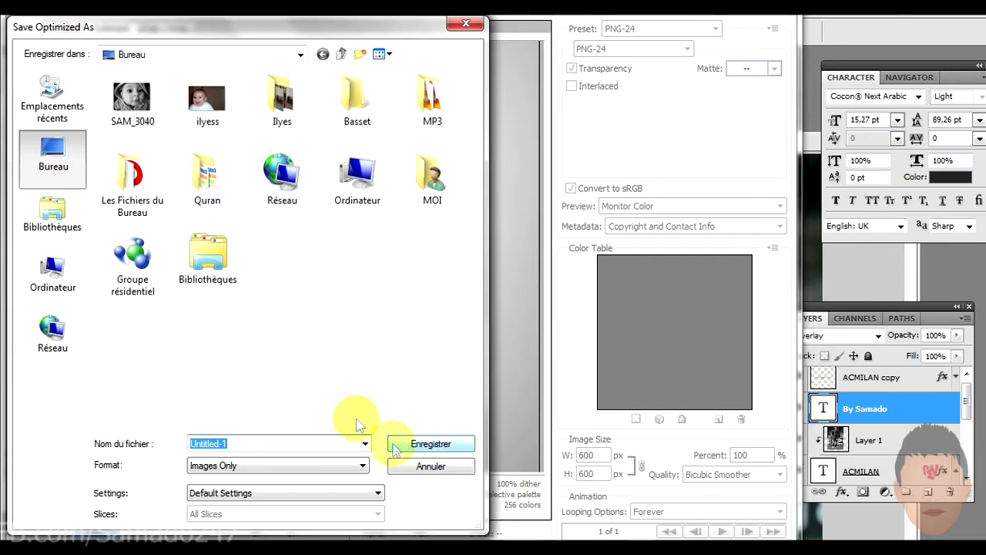
{"action": "left_click", "coordinate": [339, 438]}
{"action": "type", "text": ".png"}
{"action": "key", "text": "Return"}
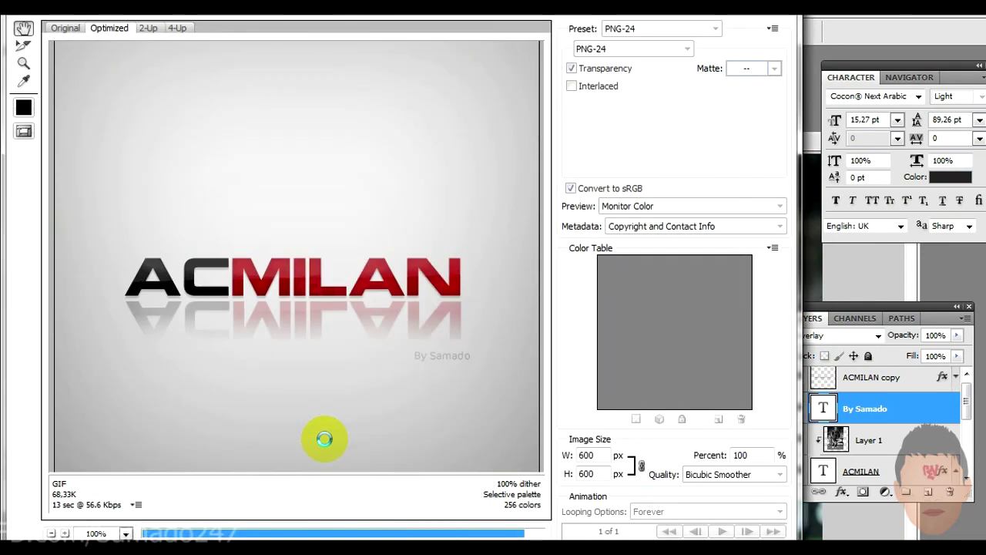